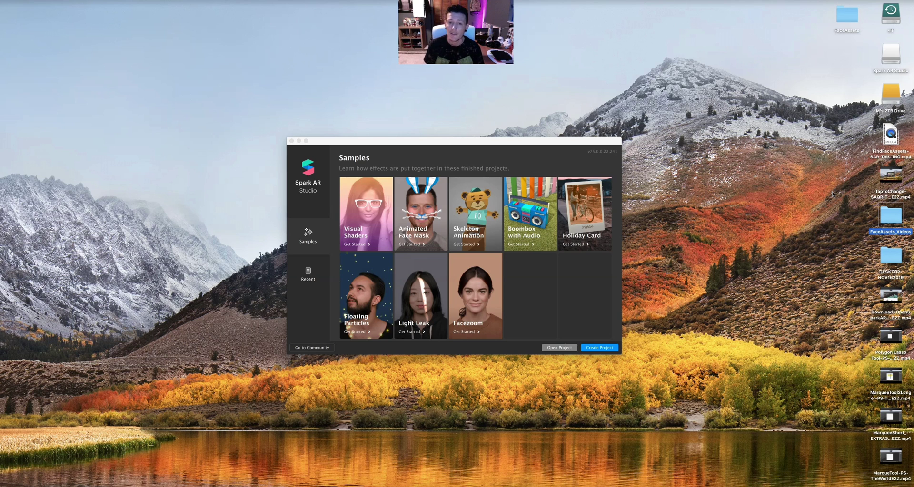
Create a new blank project and add a face tracker to the scene
{"action": "left_click", "coordinate": [604, 350]}
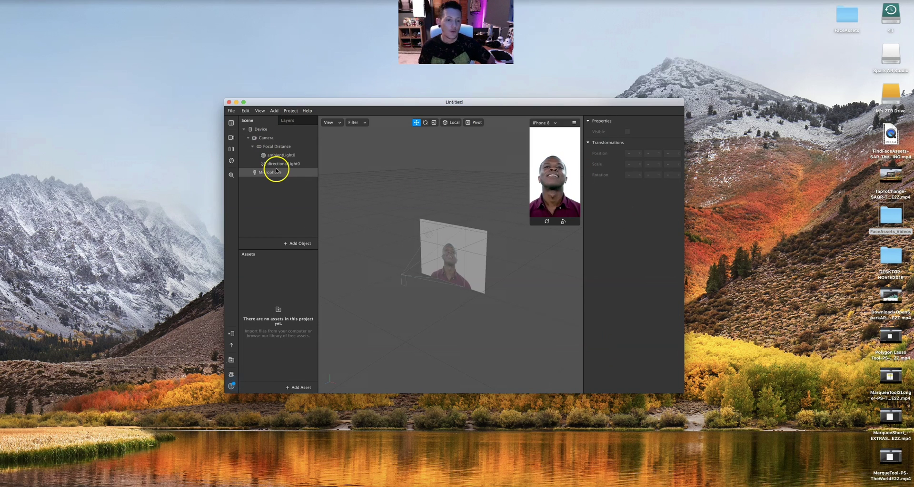
{"action": "right_click", "coordinate": [284, 204]}
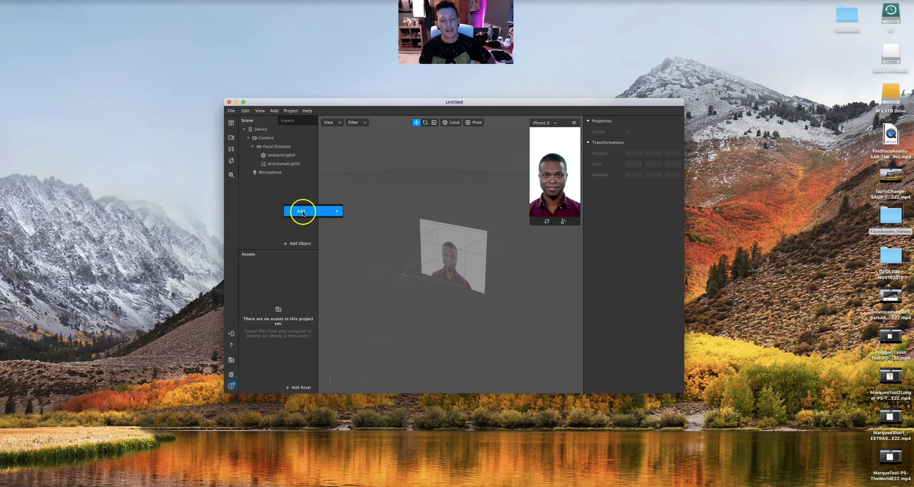
{"action": "mouse_move", "coordinate": [302, 213]}
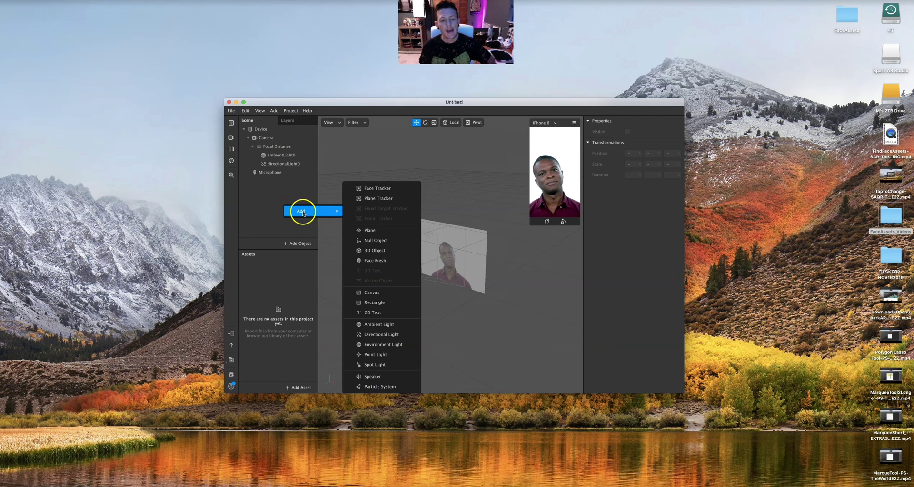
{"action": "left_click", "coordinate": [375, 189]}
Attach a face mesh to the face tracker, covering the face in a checkered pattern
{"action": "right_click", "coordinate": [260, 197]}
{"action": "mouse_move", "coordinate": [286, 206]}
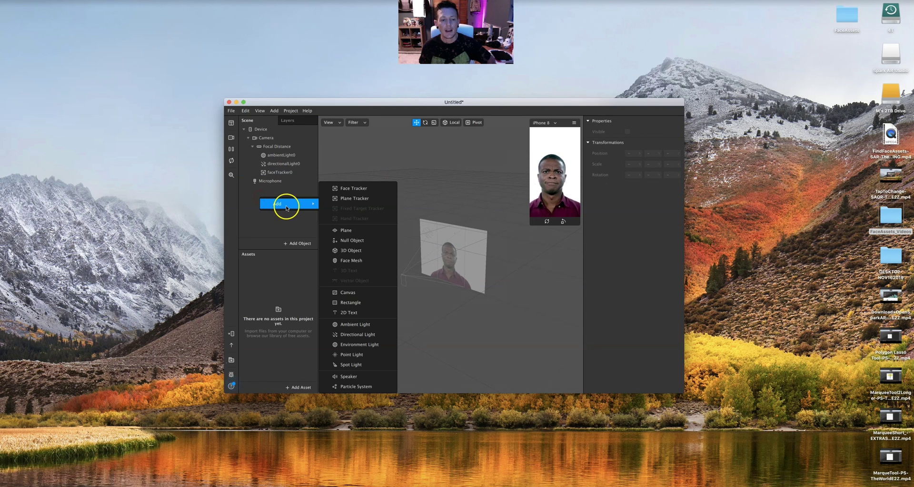
{"action": "left_click", "coordinate": [354, 260]}
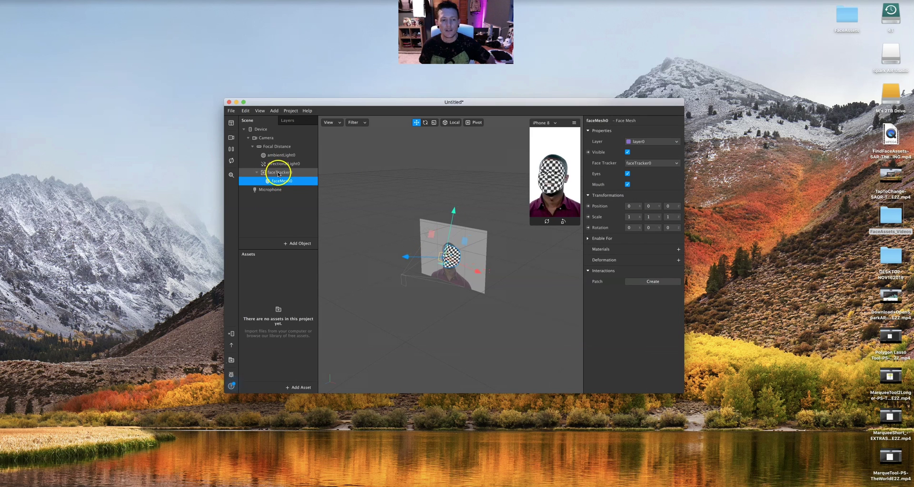
{"action": "left_click", "coordinate": [257, 174]}
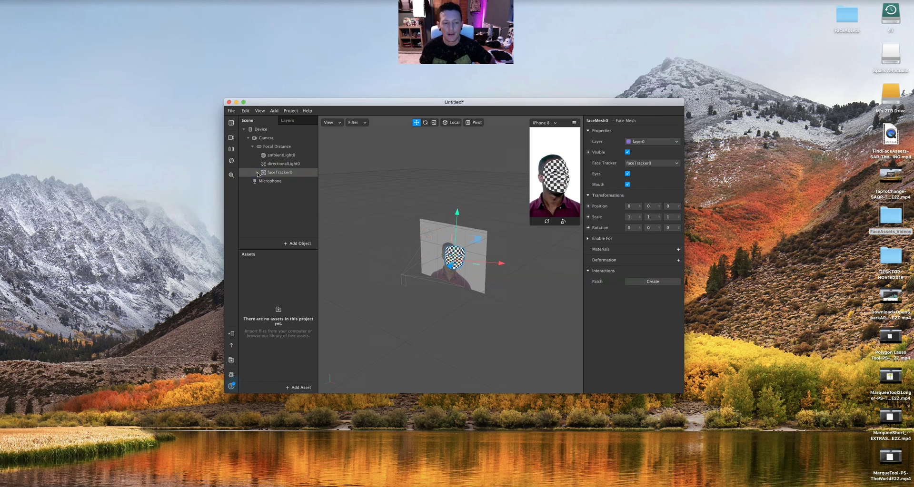
{"action": "left_click", "coordinate": [257, 173]}
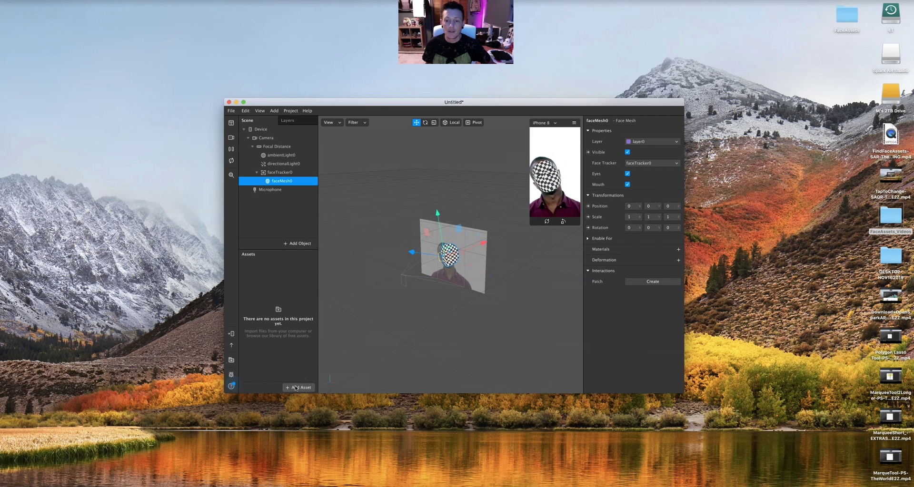
{"action": "left_click", "coordinate": [595, 113]}
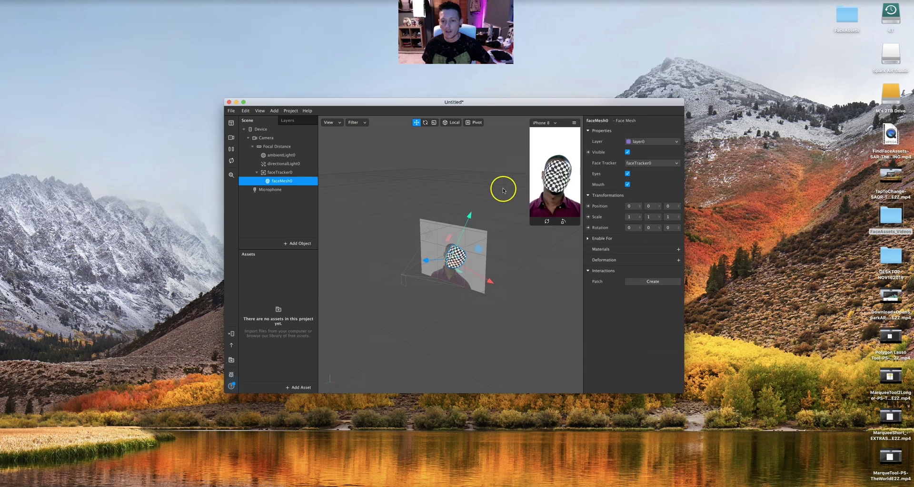
{"action": "left_click", "coordinate": [300, 185]}
Import faceMasculine.jpg from Desktop > FaceAssets_Videos > Textures as a project asset
{"action": "left_click", "coordinate": [311, 391]}
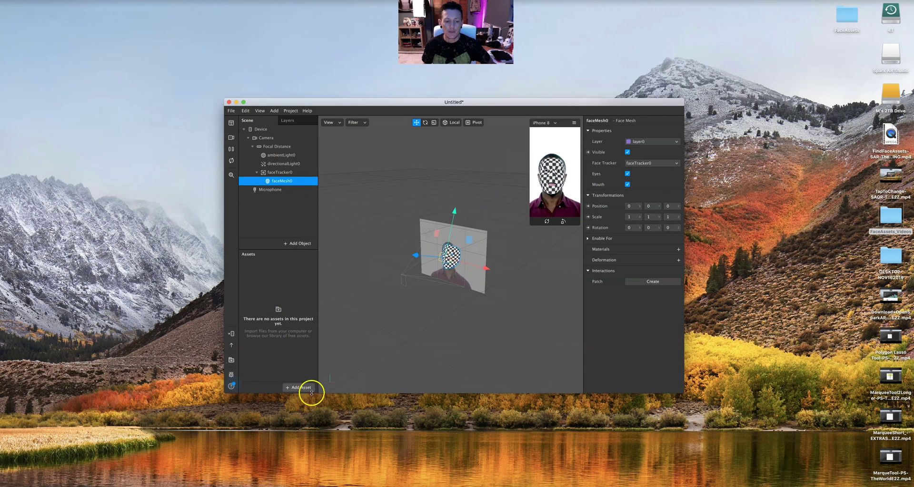
{"action": "left_click", "coordinate": [301, 387]}
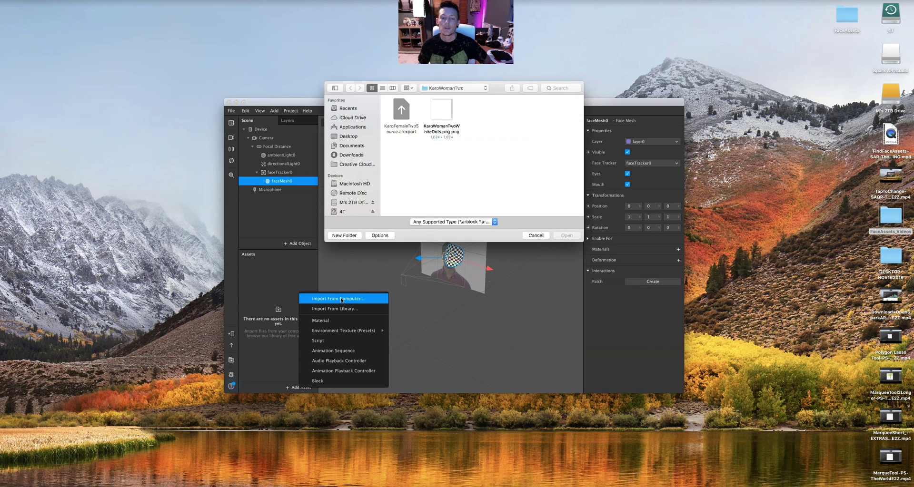
{"action": "left_click", "coordinate": [348, 137]}
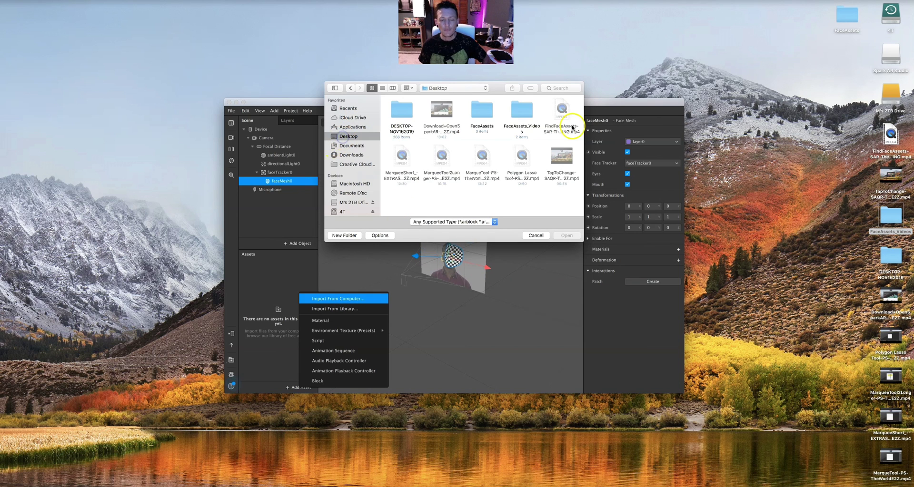
{"action": "double_click", "coordinate": [515, 111]}
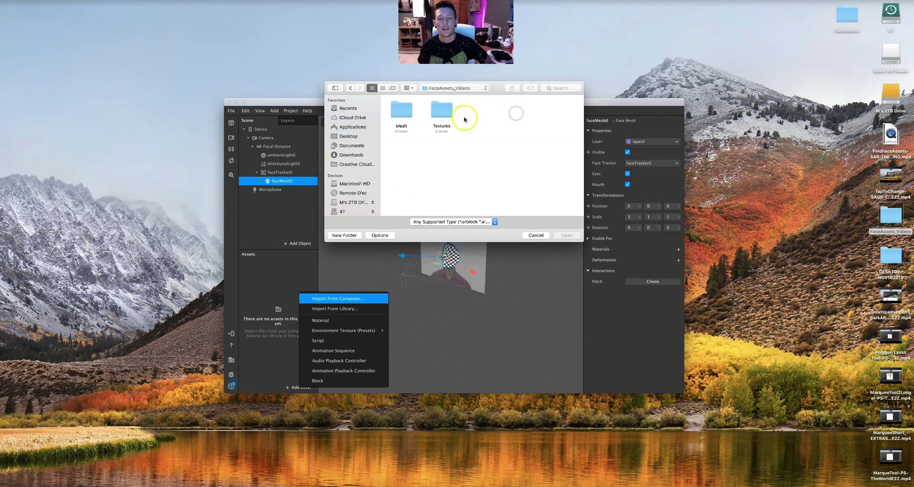
{"action": "double_click", "coordinate": [449, 114]}
{"action": "left_click", "coordinate": [441, 111]}
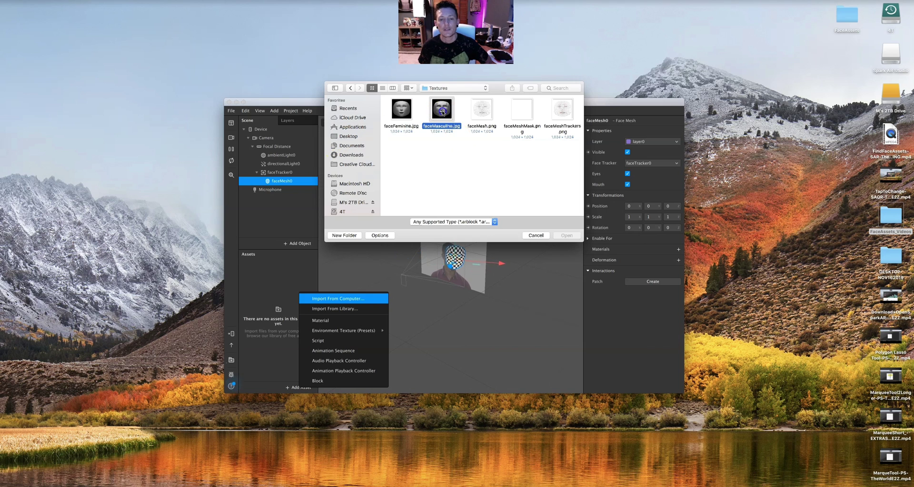
{"action": "left_click", "coordinate": [567, 235]}
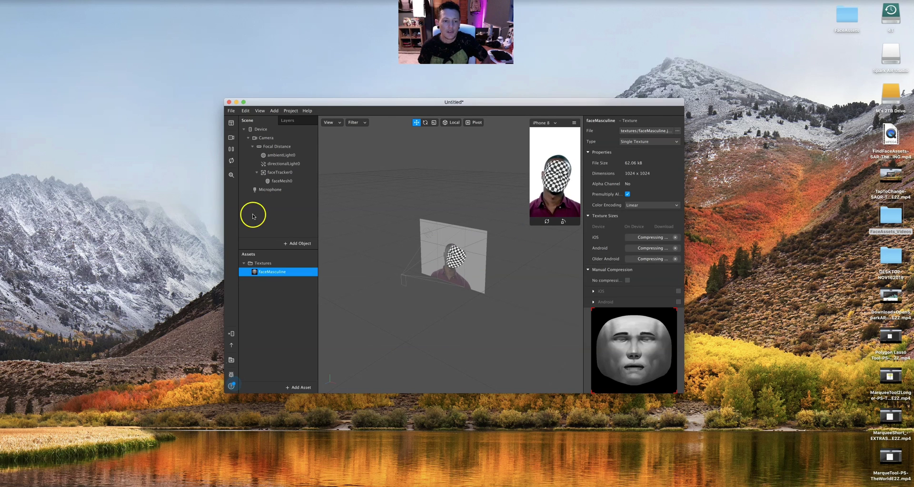
Give faceMesh0 a new material and rename it MascFace
{"action": "left_click", "coordinate": [281, 171]}
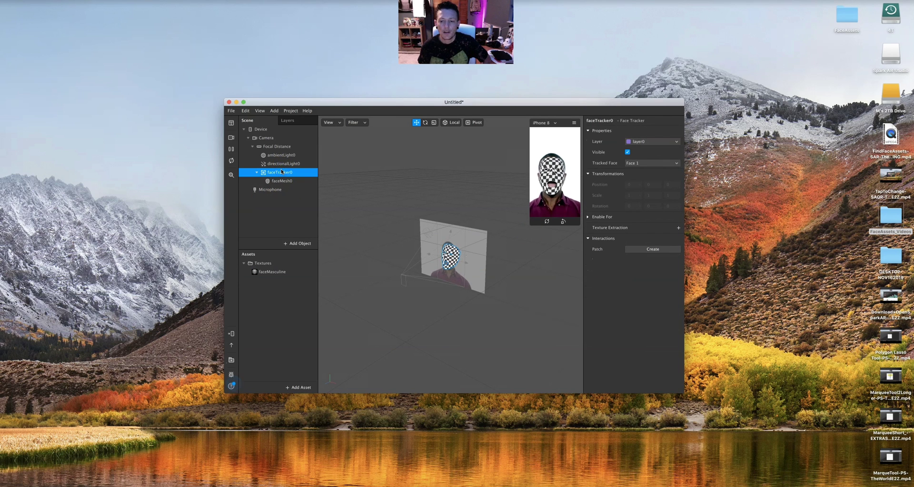
{"action": "left_click", "coordinate": [281, 181]}
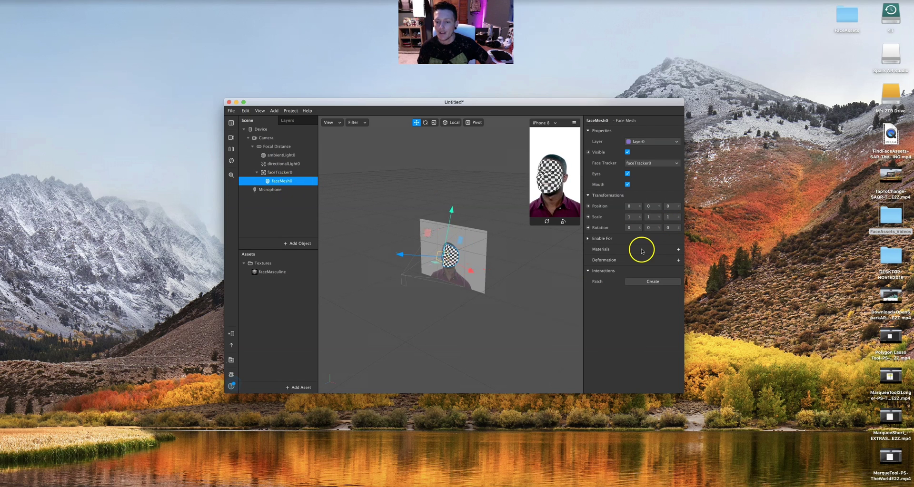
{"action": "left_click", "coordinate": [678, 250]}
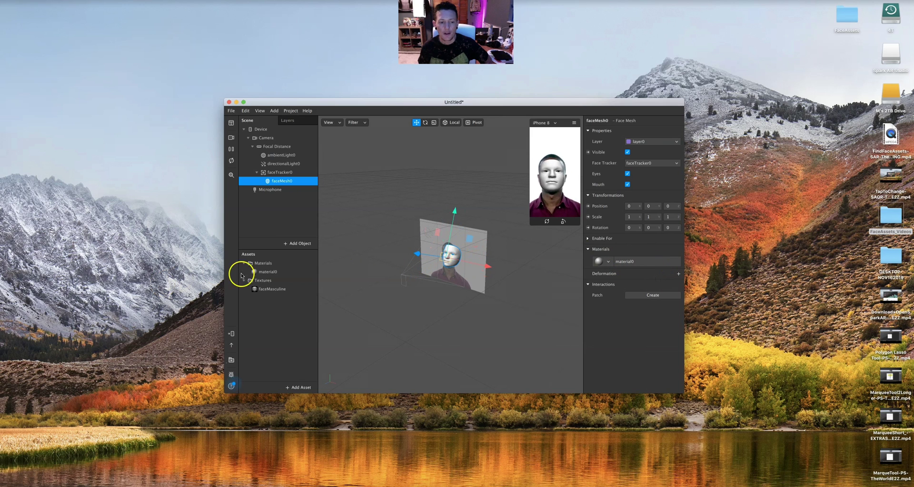
{"action": "double_click", "coordinate": [274, 272]}
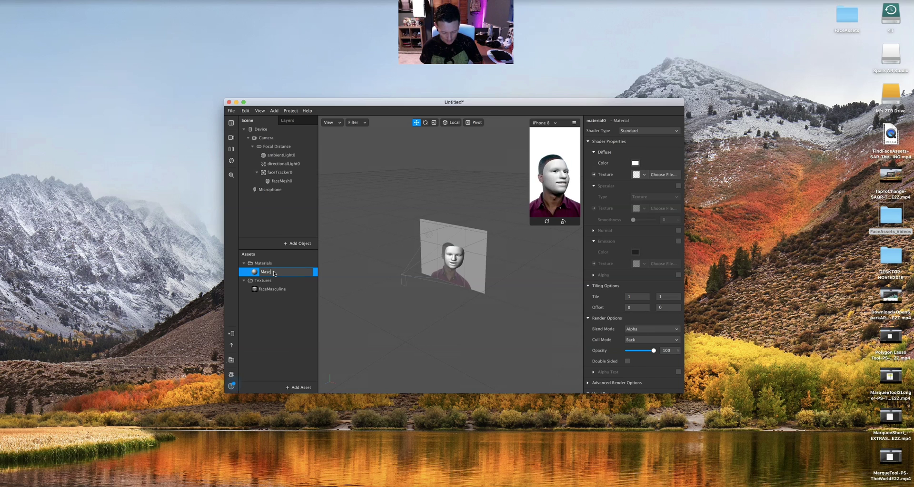
{"action": "type", "text": "MascFace"}
{"action": "key", "text": "Return"}
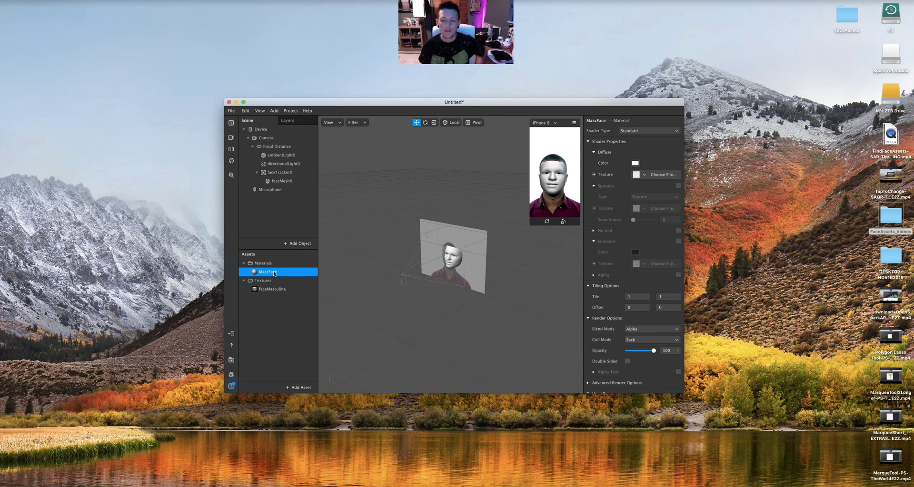
Set MascFace's diffuse texture to faceMasculine and its shader type to Face Paint
{"action": "left_click", "coordinate": [644, 175]}
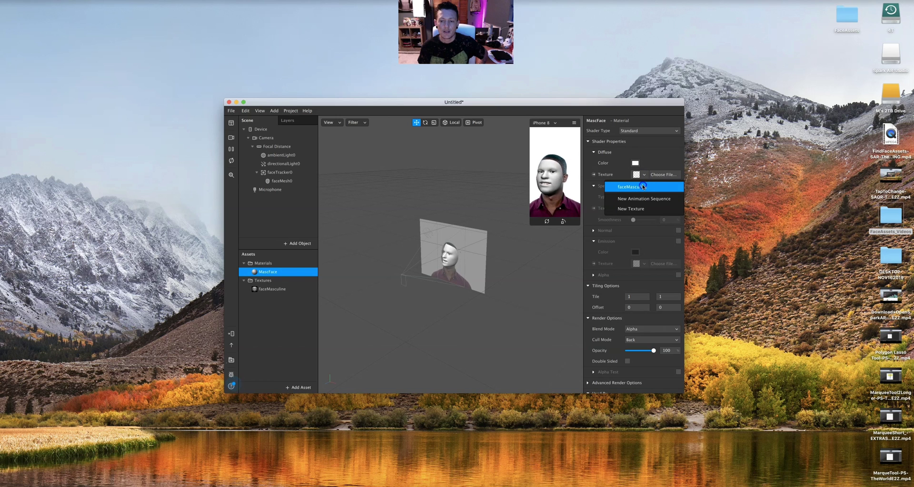
{"action": "left_click", "coordinate": [642, 186]}
{"action": "left_click", "coordinate": [648, 131]}
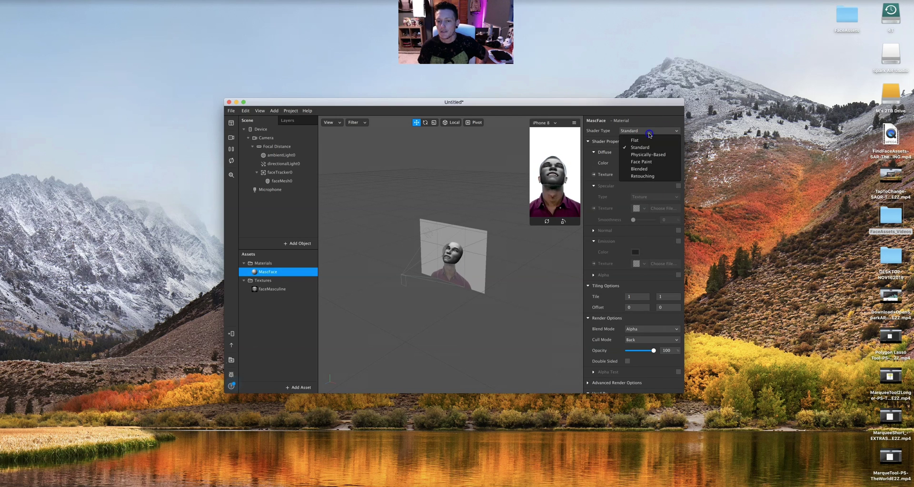
{"action": "left_click", "coordinate": [648, 162]}
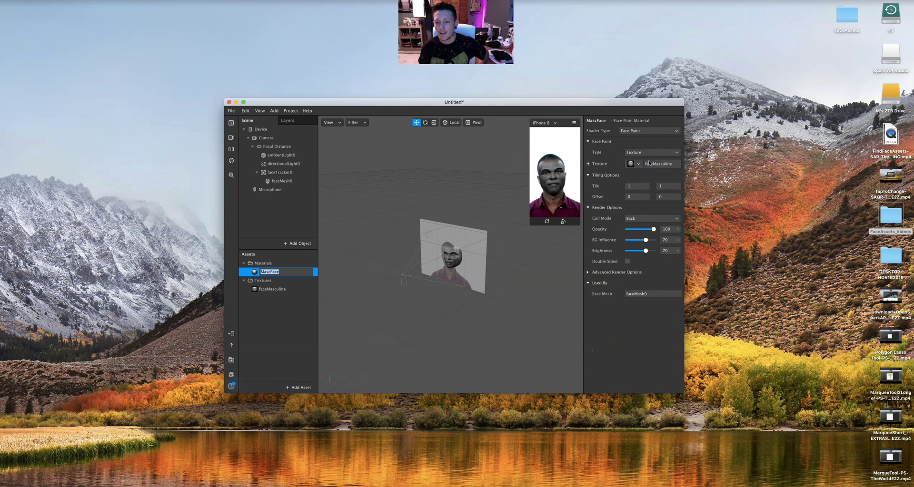
Drop MascFace's BG Influence to 0 after testing 100 on another simulation face video
{"action": "left_click", "coordinate": [647, 241]}
{"action": "left_click_drag", "start_coordinate": [646, 240], "coordinate": [620, 240]}
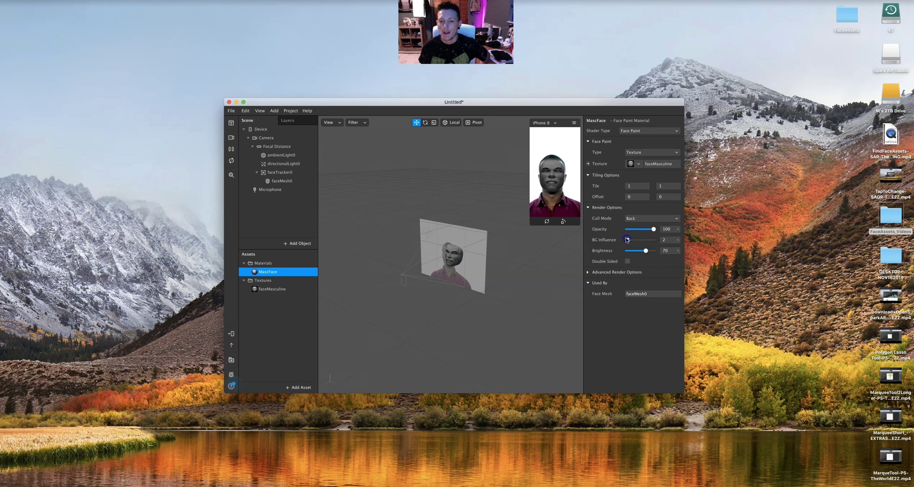
{"action": "left_click_drag", "start_coordinate": [530, 225], "coordinate": [457, 352]}
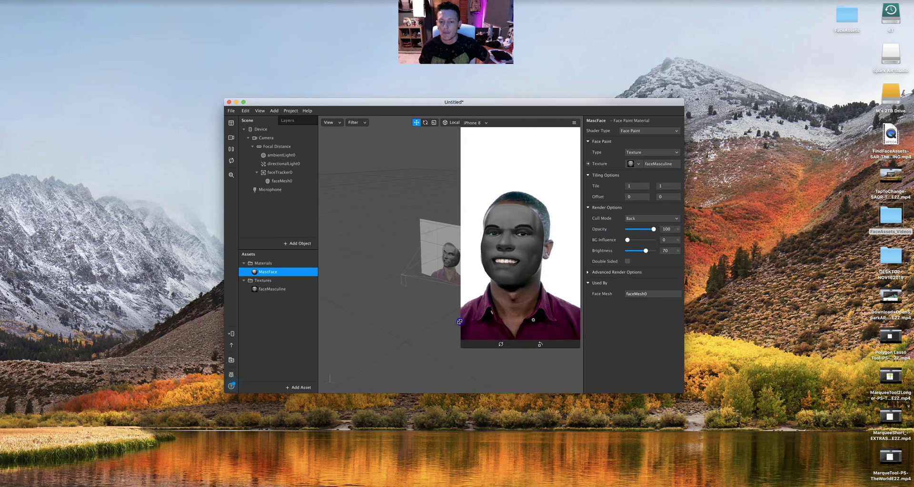
{"action": "left_click", "coordinate": [231, 137]}
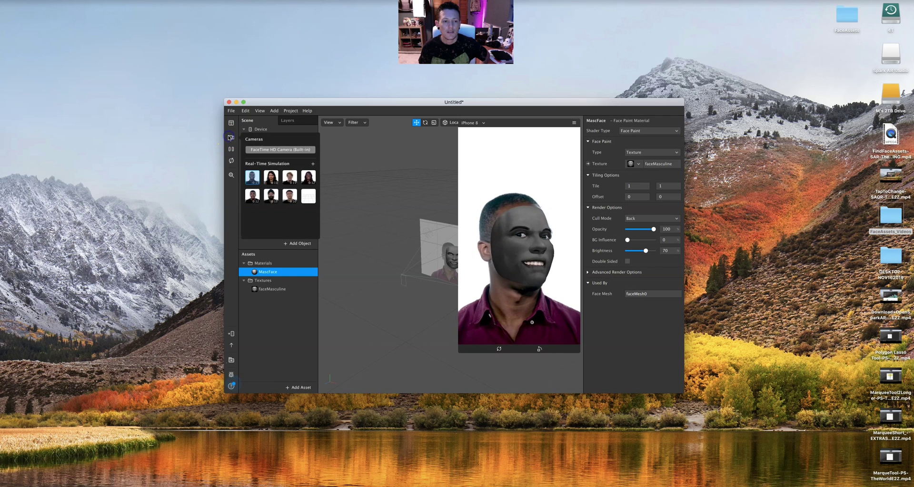
{"action": "left_click", "coordinate": [289, 195]}
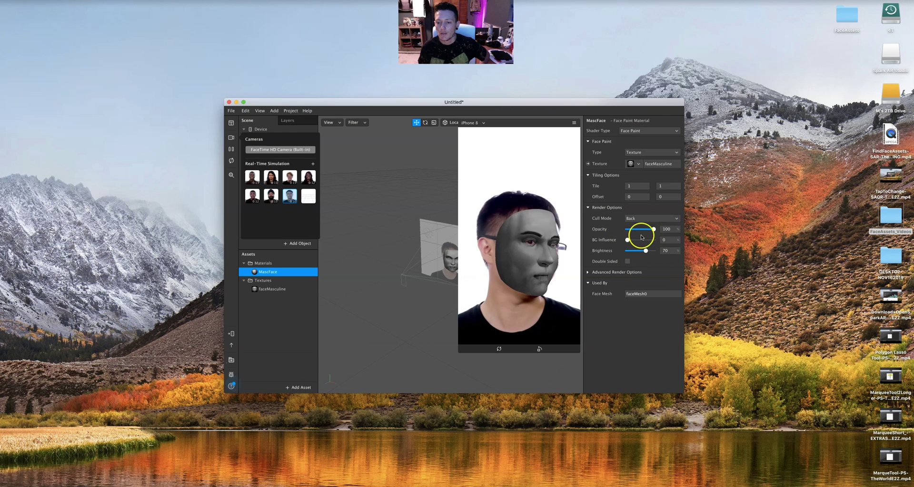
{"action": "left_click_drag", "start_coordinate": [627, 240], "coordinate": [655, 242]}
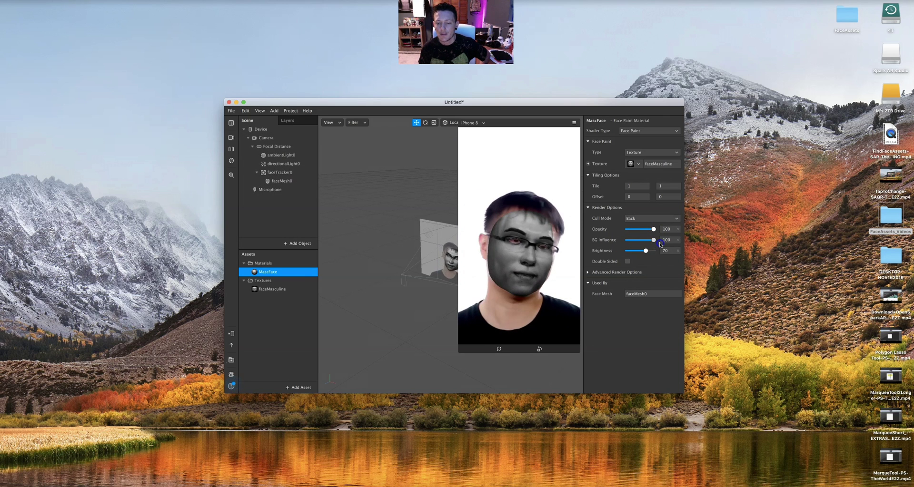
{"action": "mouse_move", "coordinate": [653, 240]}
{"action": "left_mouse_down"}
{"action": "mouse_move", "coordinate": [611, 239]}
{"action": "mouse_move", "coordinate": [659, 240]}
{"action": "left_mouse_up"}
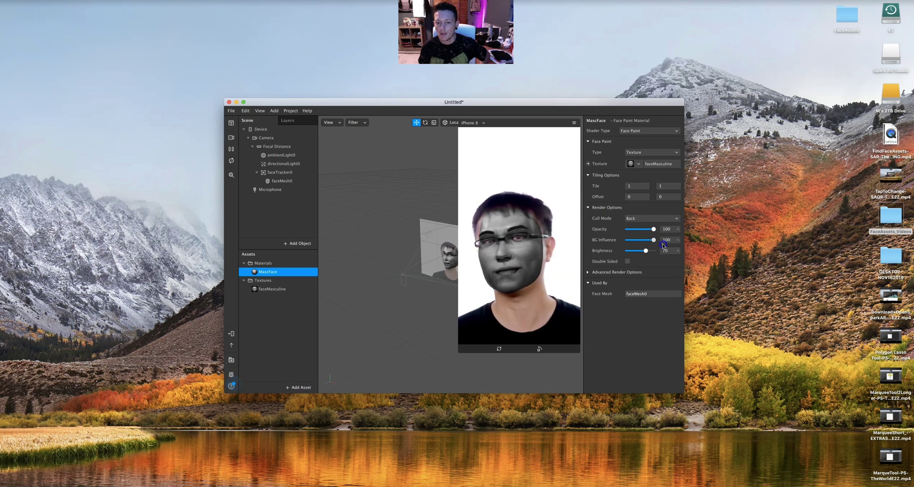
{"action": "left_click_drag", "start_coordinate": [658, 242], "coordinate": [601, 243]}
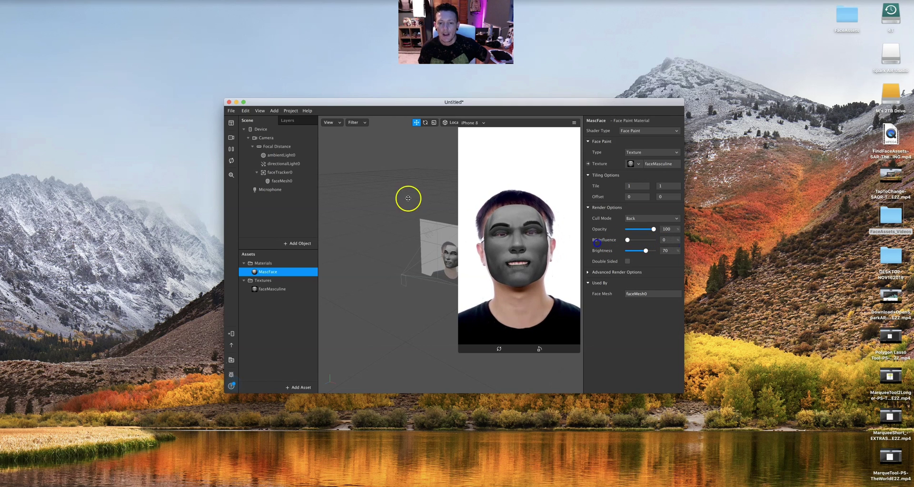
Switch the preview to the woman's simulated face and raise BG Influence back up
{"action": "left_click", "coordinate": [232, 138]}
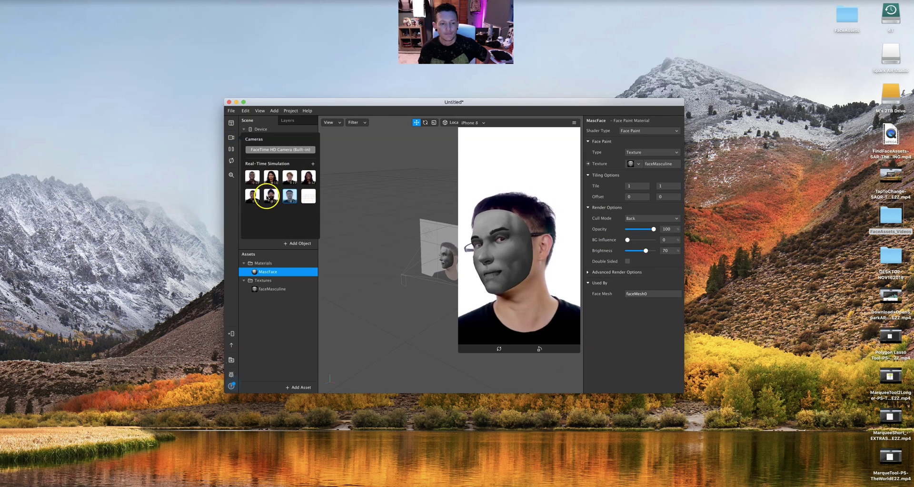
{"action": "left_click", "coordinate": [308, 177]}
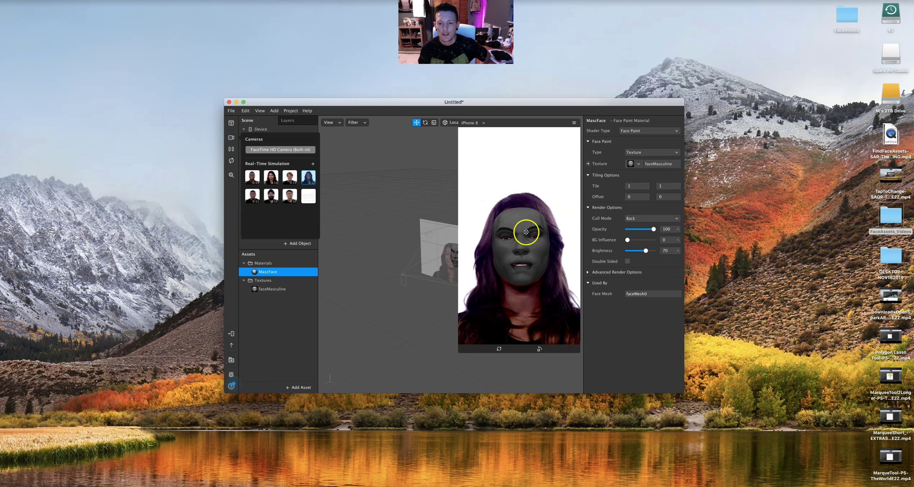
{"action": "left_click_drag", "start_coordinate": [627, 241], "coordinate": [675, 242]}
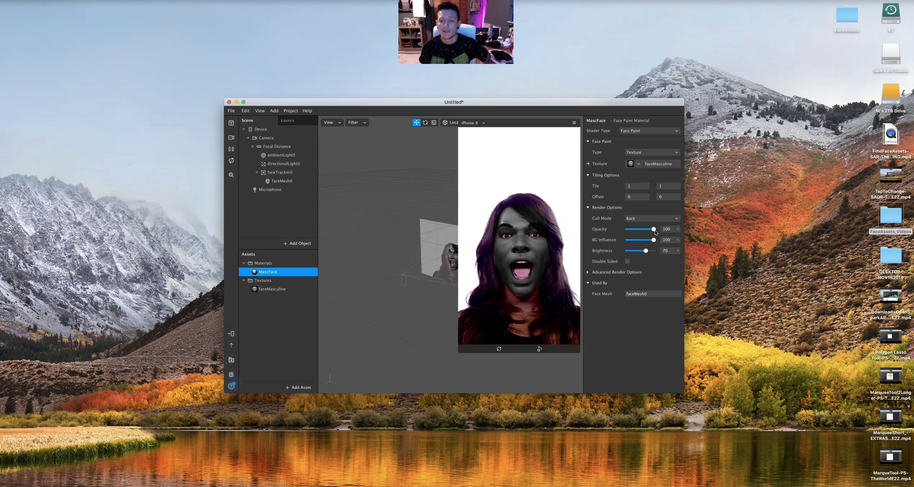
Keep face paint Opacity at 100 and set Brightness to 78
{"action": "left_click_drag", "start_coordinate": [655, 229], "coordinate": [633, 229]}
{"action": "left_click", "coordinate": [632, 229]}
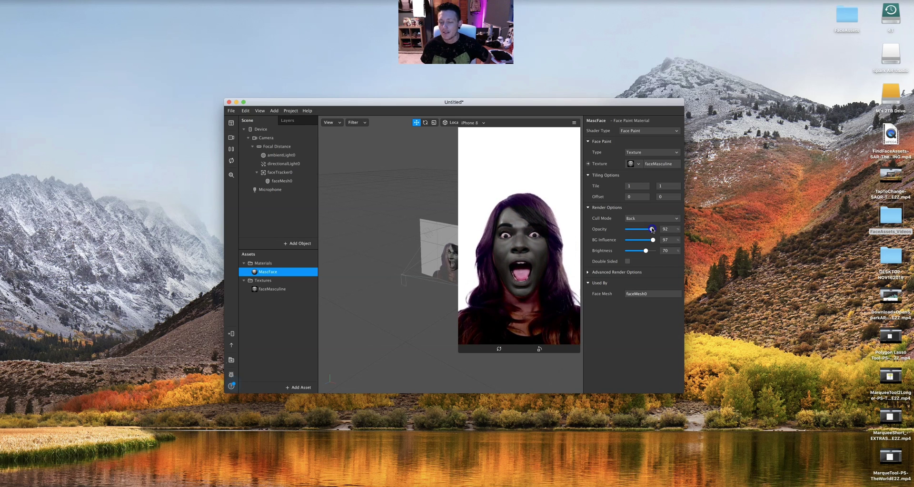
{"action": "left_click_drag", "start_coordinate": [653, 230], "coordinate": [654, 229]}
{"action": "left_click_drag", "start_coordinate": [646, 251], "coordinate": [638, 251]}
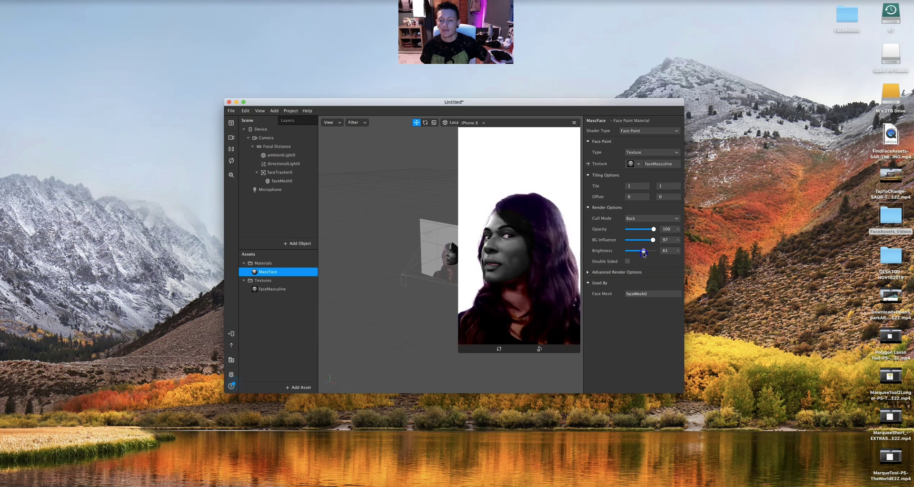
{"action": "left_click_drag", "start_coordinate": [644, 255], "coordinate": [648, 254]}
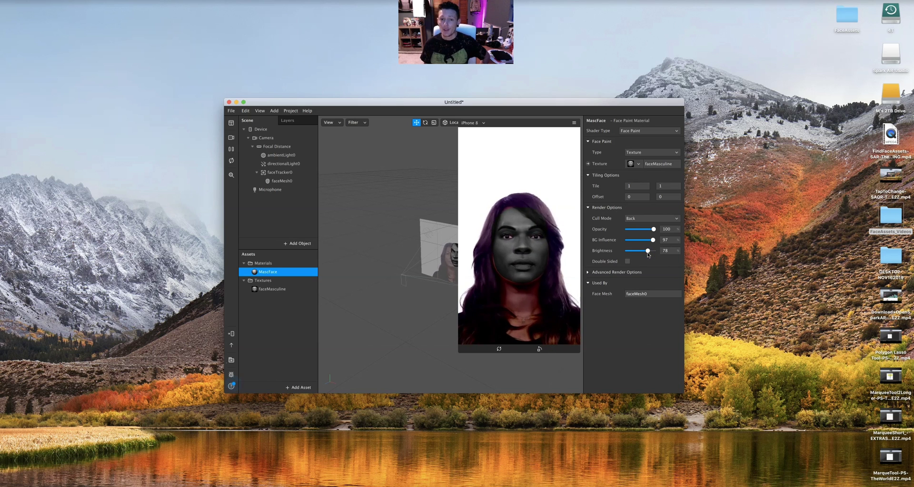
Add a new script asset to the project
{"action": "left_click", "coordinate": [300, 387]}
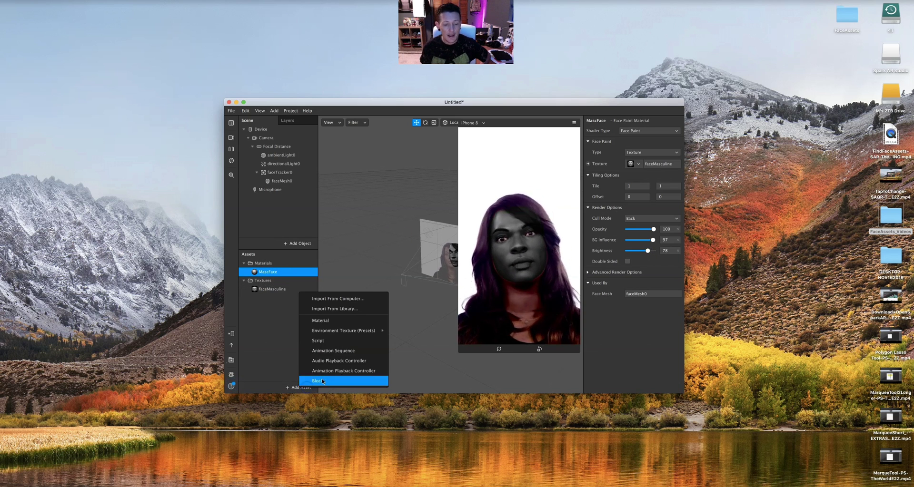
{"action": "left_click", "coordinate": [336, 341]}
{"action": "left_click", "coordinate": [259, 328]}
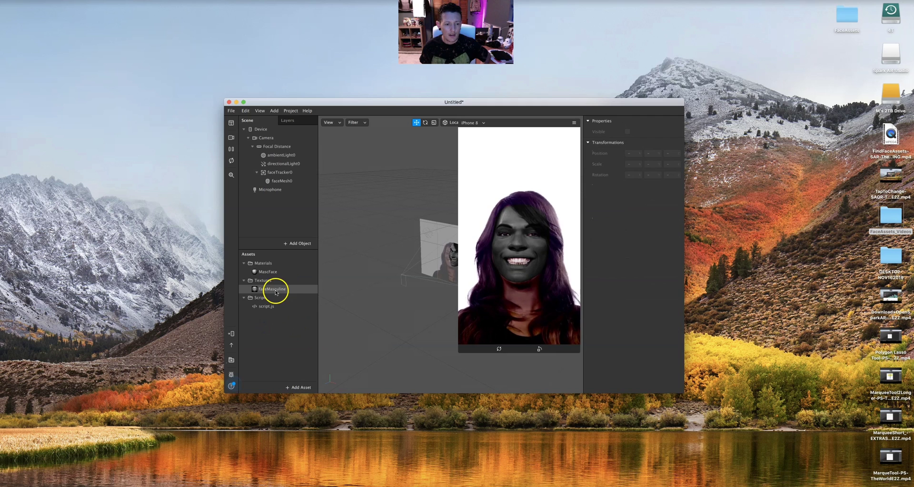
{"action": "left_click", "coordinate": [274, 289]}
Choose Delete on script.js in the Script folder
{"action": "left_click", "coordinate": [252, 299]}
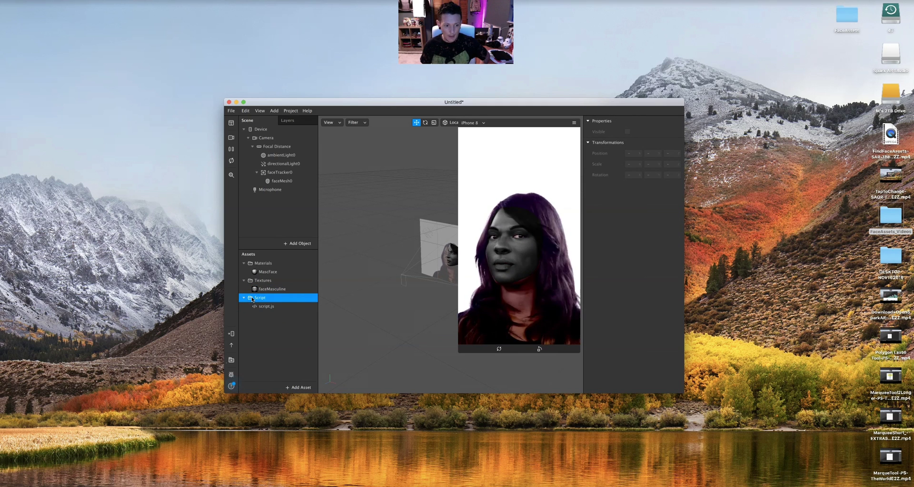
{"action": "right_click", "coordinate": [253, 299]}
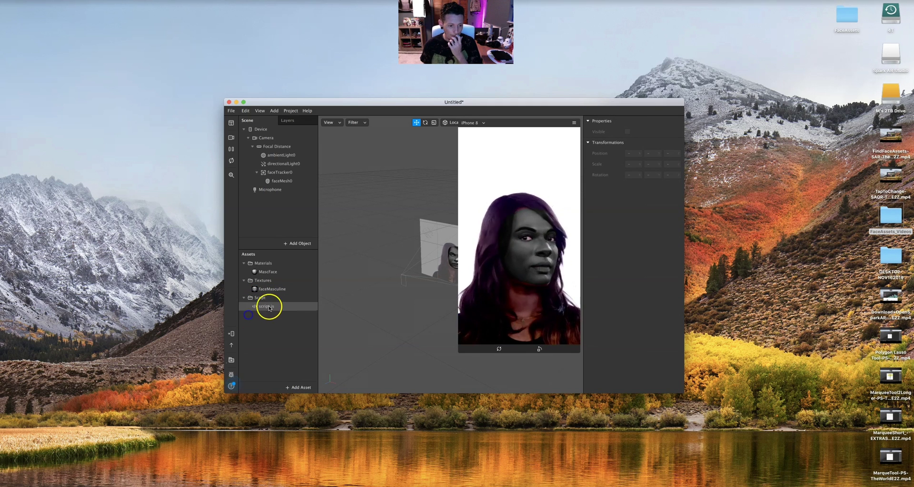
{"action": "right_click", "coordinate": [271, 306]}
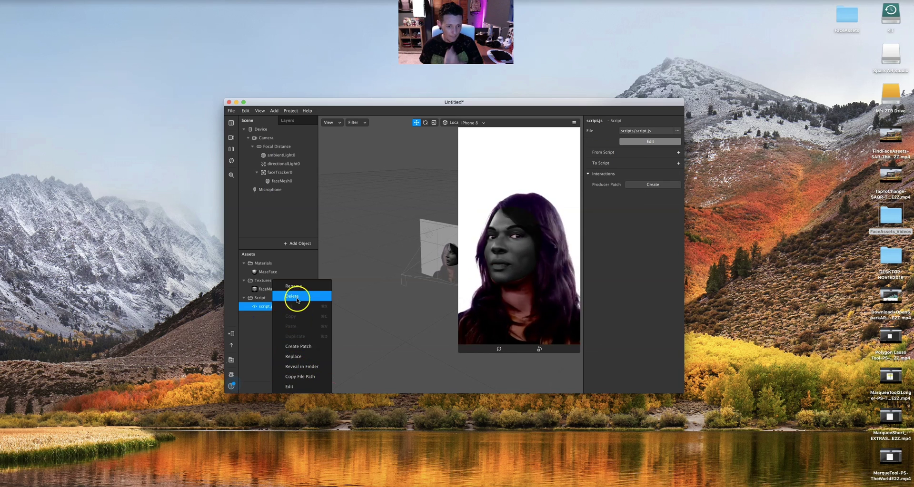
{"action": "left_click", "coordinate": [292, 296]}
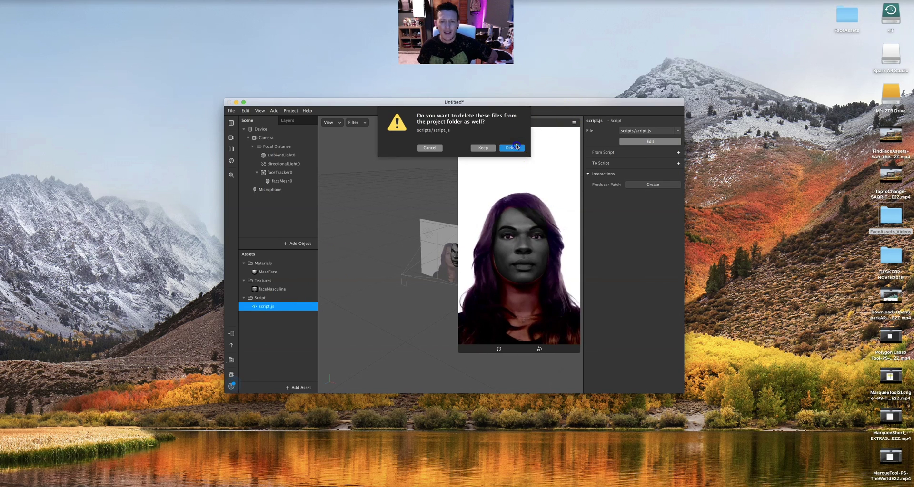
Confirm removing the script, then choose Replace on the faceMasculine texture
{"action": "left_click", "coordinate": [512, 147]}
{"action": "left_click", "coordinate": [276, 289]}
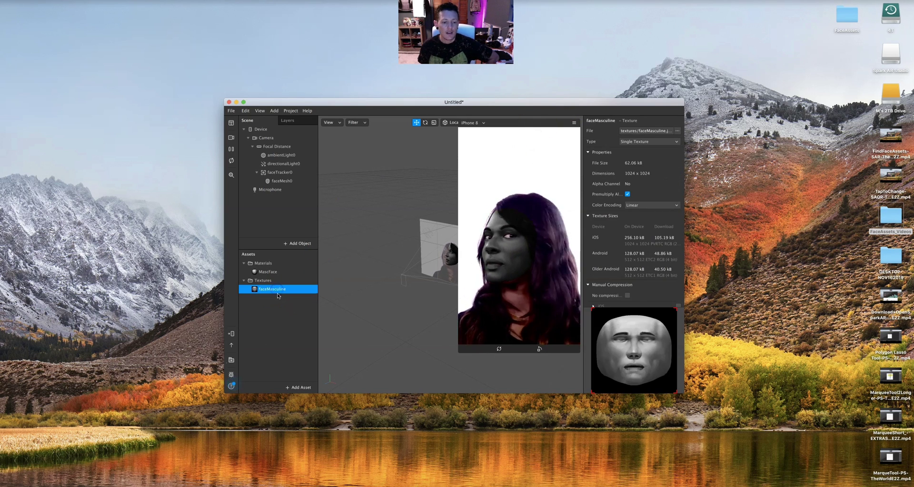
{"action": "right_click", "coordinate": [281, 292]}
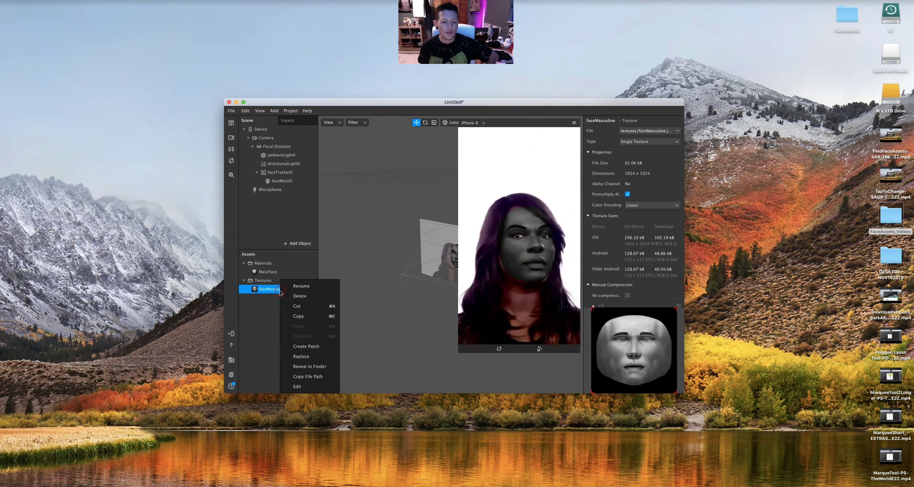
{"action": "left_click", "coordinate": [305, 357]}
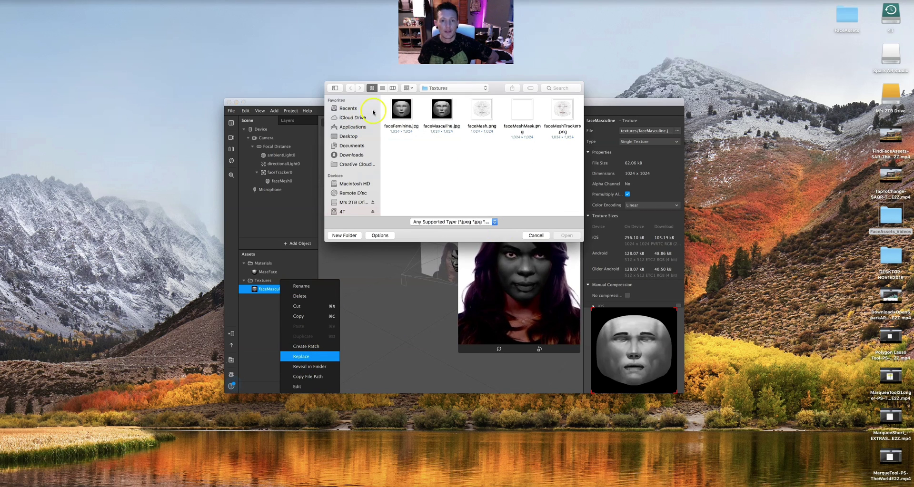
Replace it with BeyonceFacePaint.png from Desktop > FaceAssets > MADE > FEMALE > BeyonceFacePaint
{"action": "left_click", "coordinate": [353, 135]}
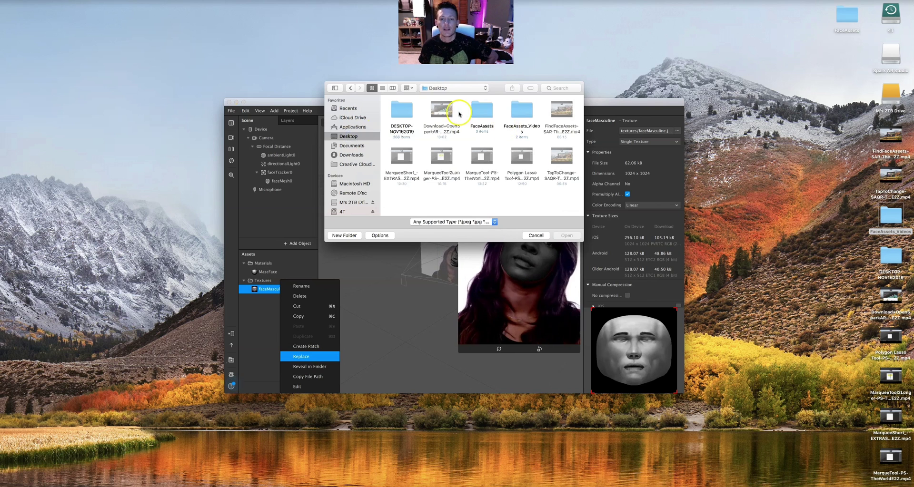
{"action": "left_click", "coordinate": [476, 111]}
{"action": "double_click", "coordinate": [476, 111]}
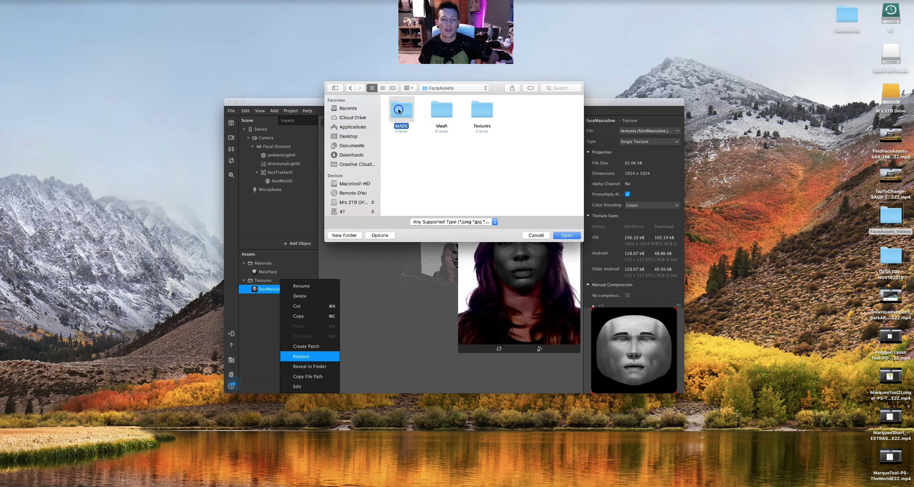
{"action": "double_click", "coordinate": [406, 110]}
{"action": "double_click", "coordinate": [420, 111]}
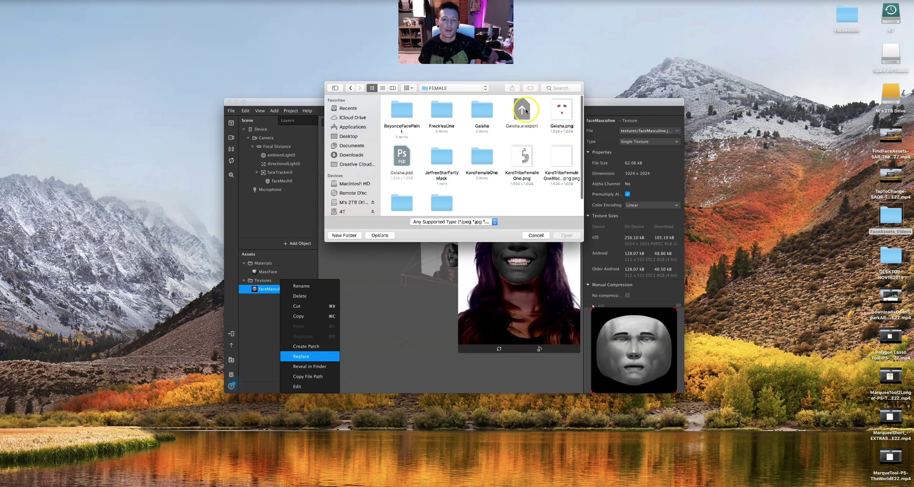
{"action": "left_click", "coordinate": [402, 111]}
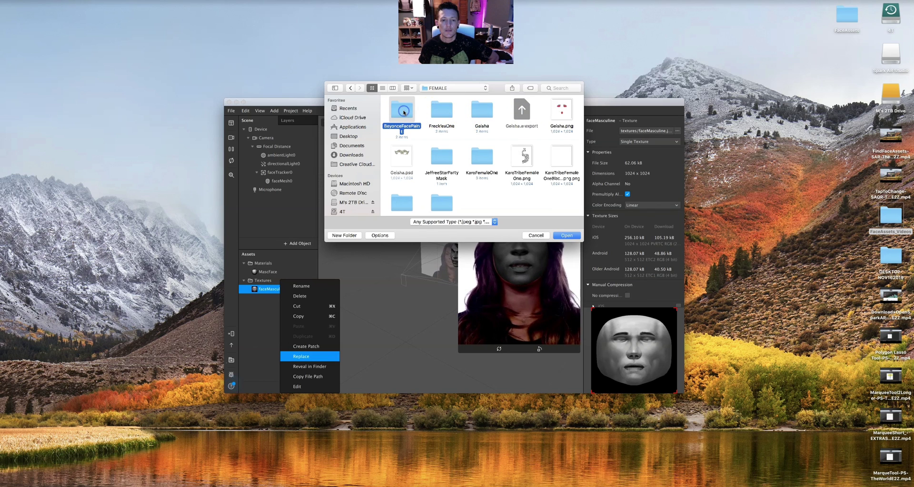
{"action": "double_click", "coordinate": [404, 113]}
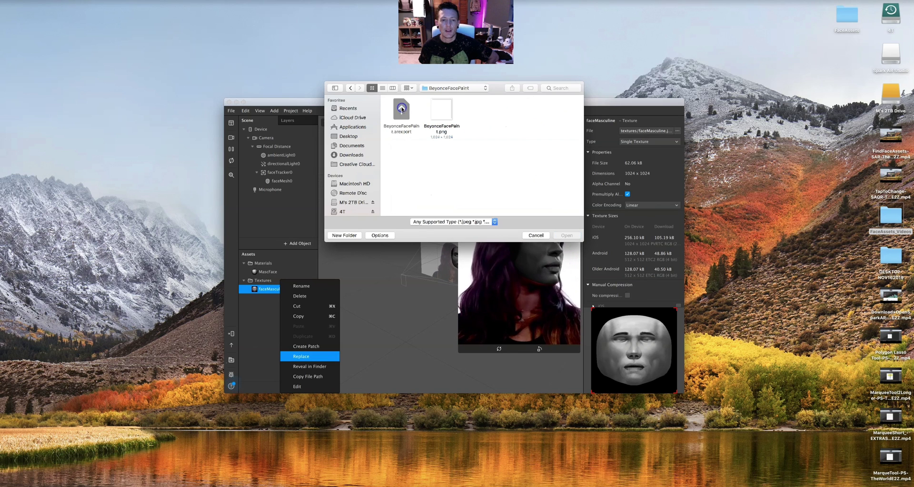
{"action": "left_click", "coordinate": [442, 113]}
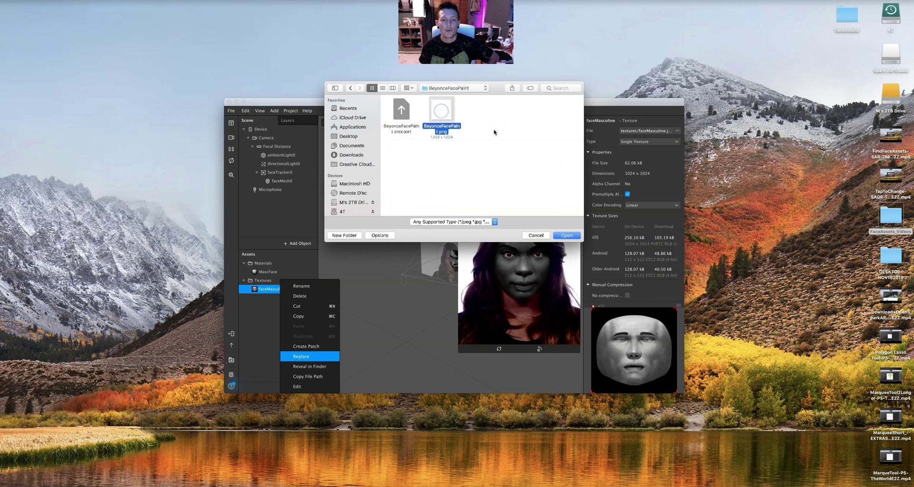
{"action": "left_click", "coordinate": [574, 235]}
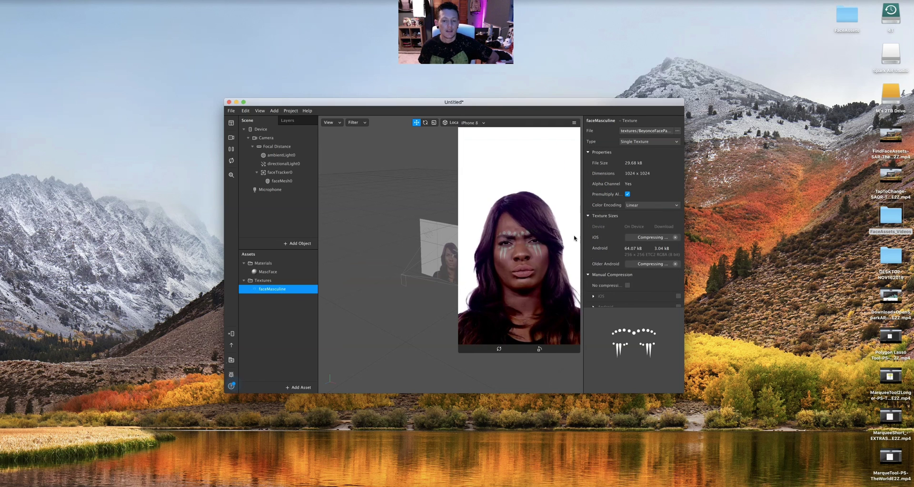
Rename the faceMasculine texture asset to 'Beyonce Paint'
{"action": "left_click", "coordinate": [666, 234]}
{"action": "left_click", "coordinate": [279, 273]}
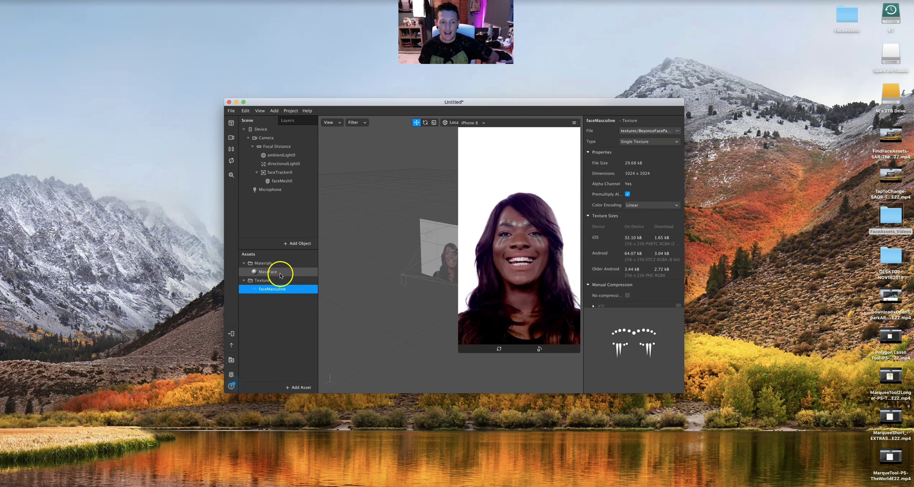
{"action": "left_click", "coordinate": [638, 165]}
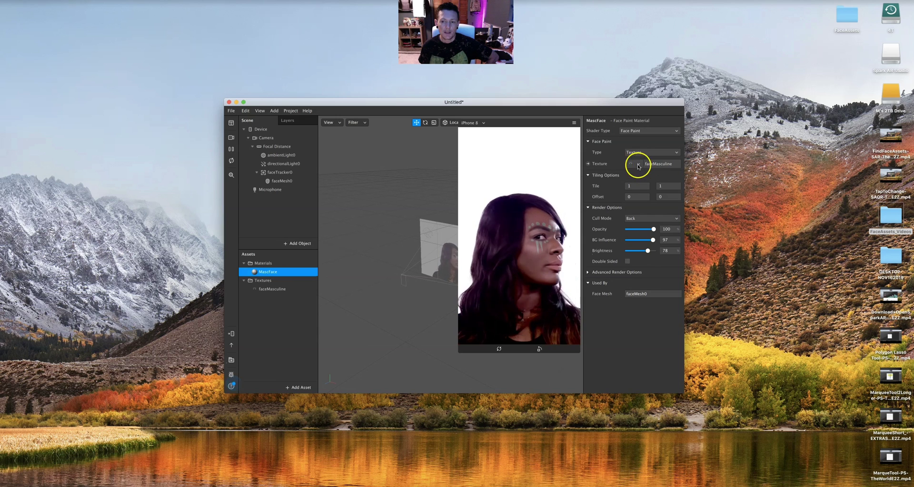
{"action": "double_click", "coordinate": [277, 289]}
{"action": "type", "text": "Bey"}
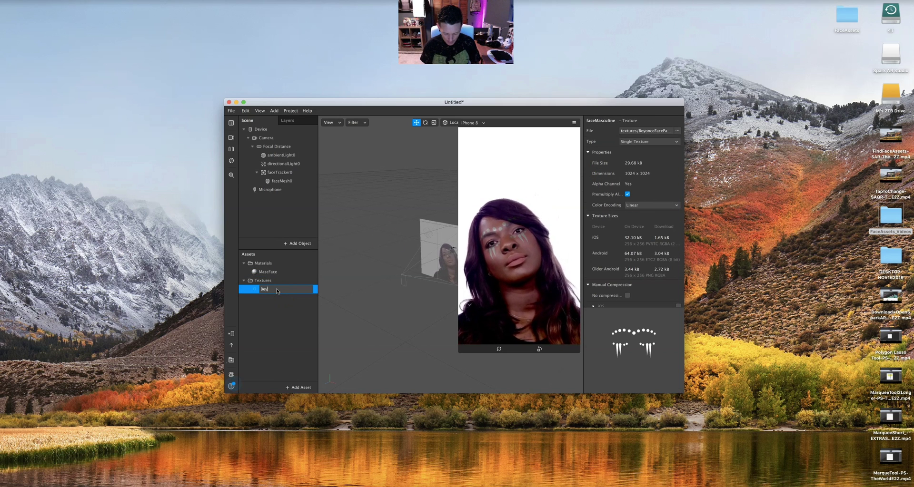
{"action": "type", "text": "once Paint"}
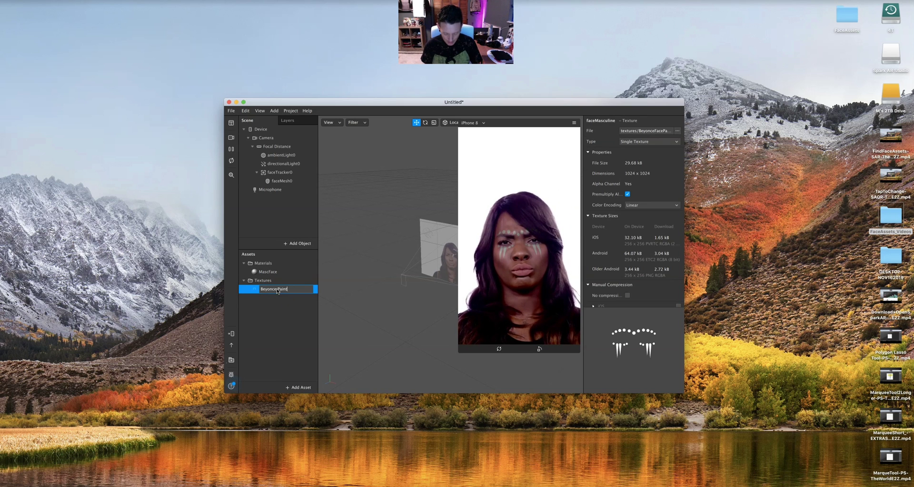
{"action": "key", "text": "Return"}
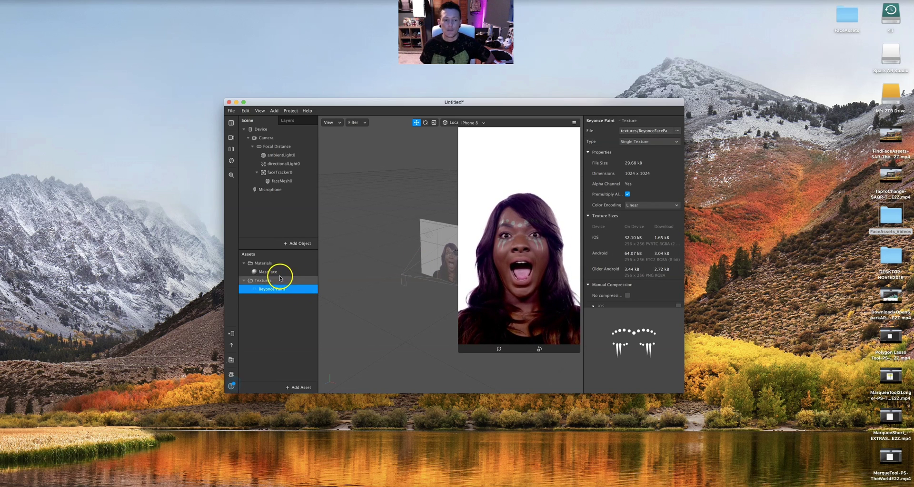
Lower the MascFace material's Brightness to 20, keeping BG Influence at 97
{"action": "left_click", "coordinate": [279, 272]}
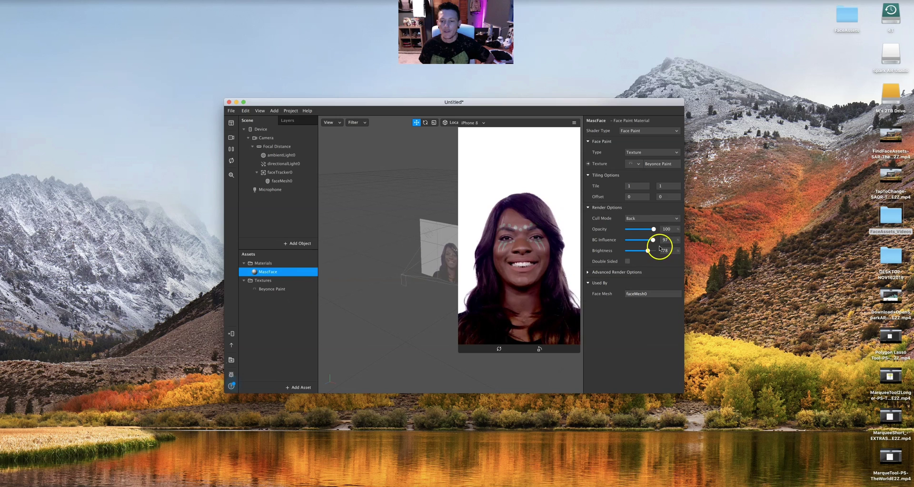
{"action": "mouse_move", "coordinate": [648, 251]}
{"action": "left_mouse_down"}
{"action": "mouse_move", "coordinate": [626, 254]}
{"action": "mouse_move", "coordinate": [636, 254]}
{"action": "left_mouse_up"}
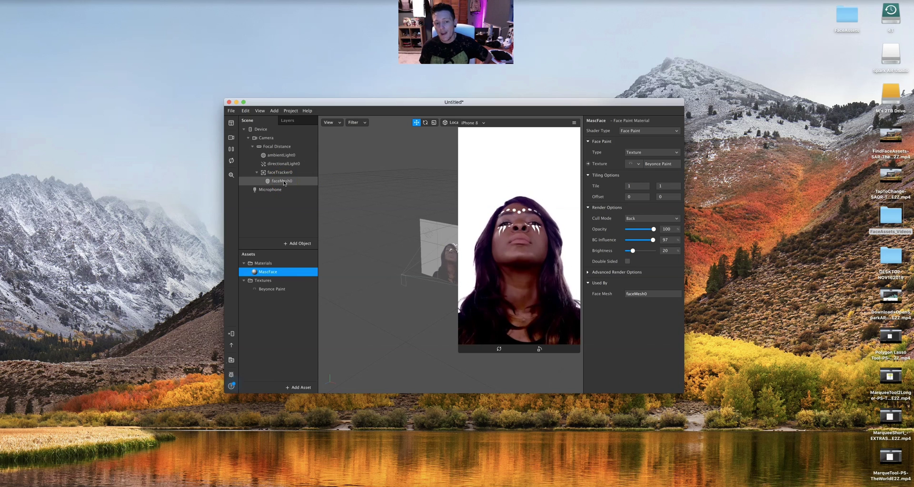
Rename the MascFace material to WhiteBeyoncePaint
{"action": "double_click", "coordinate": [267, 271]}
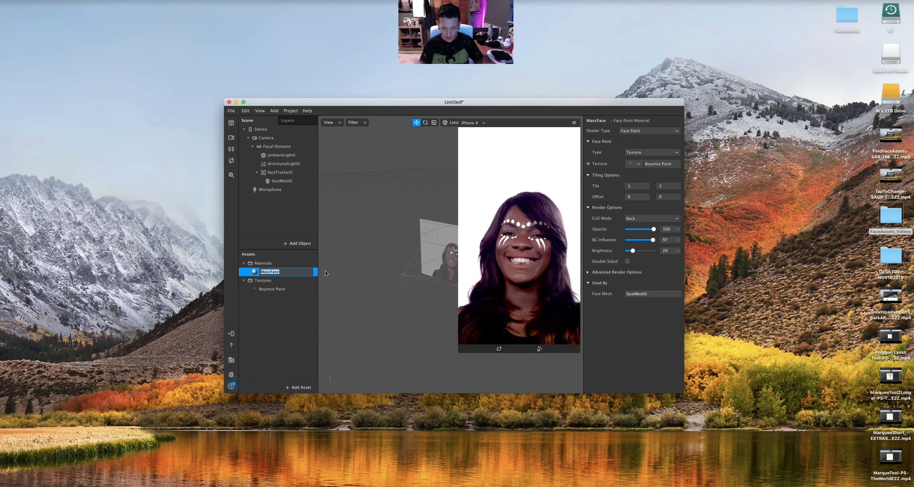
{"action": "type", "text": "White"}
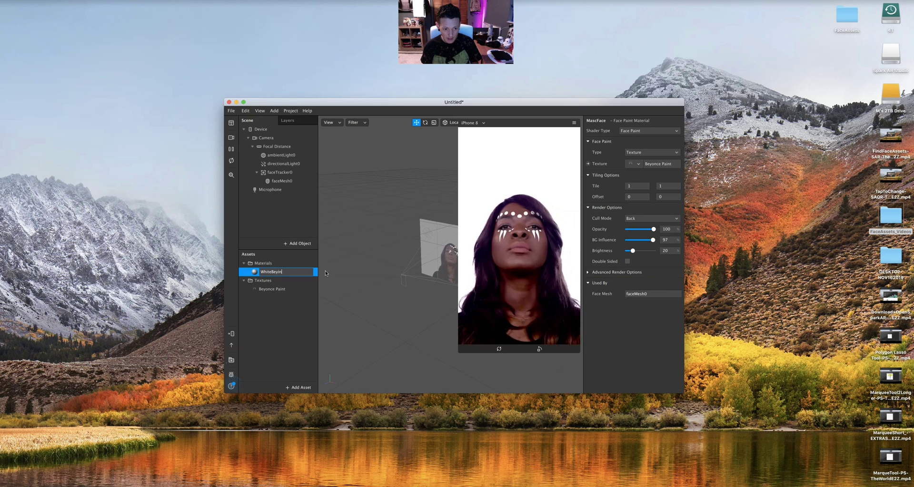
{"action": "type", "text": "Beyonce"}
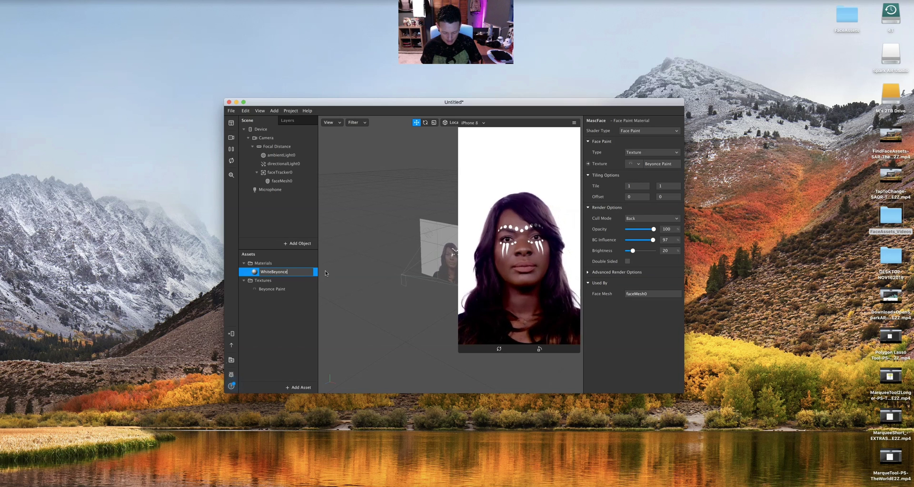
{"action": "type", "text": "Paint"}
{"action": "key", "text": "Return"}
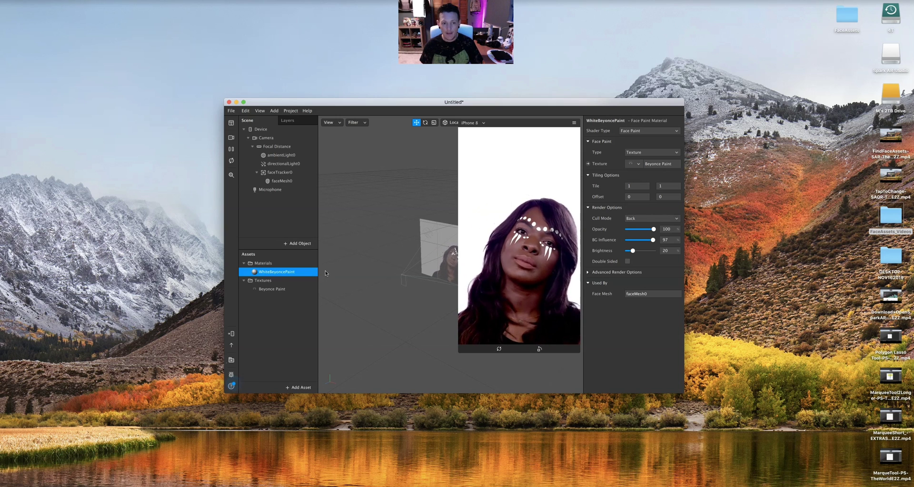
Duplicate WhiteBeyoncePaint and rename the copy to RedBeyoncePaint
{"action": "left_click", "coordinate": [290, 274]}
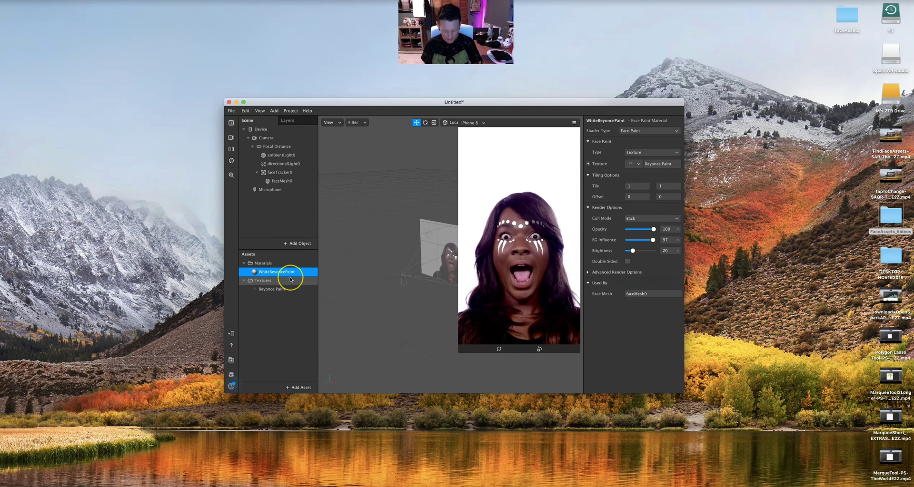
{"action": "key", "text": "super+d"}
{"action": "left_click", "coordinate": [285, 282]}
{"action": "double_click", "coordinate": [284, 282]}
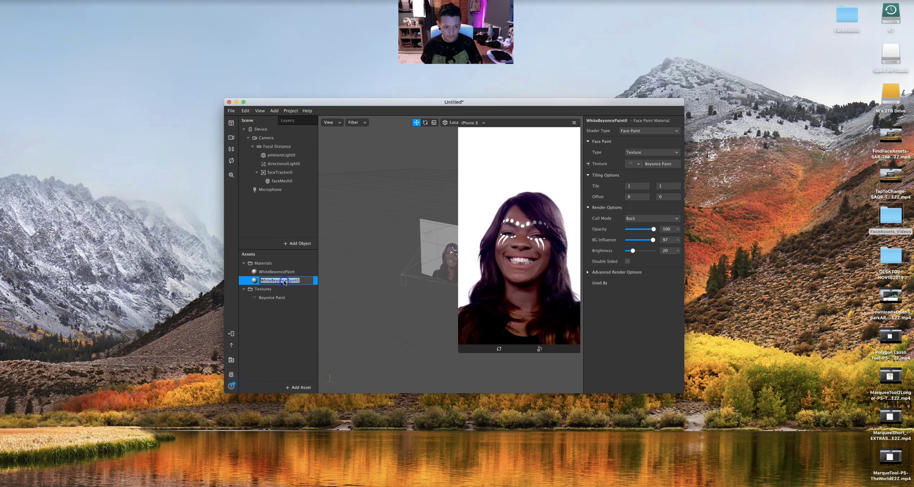
{"action": "left_click", "coordinate": [285, 281]}
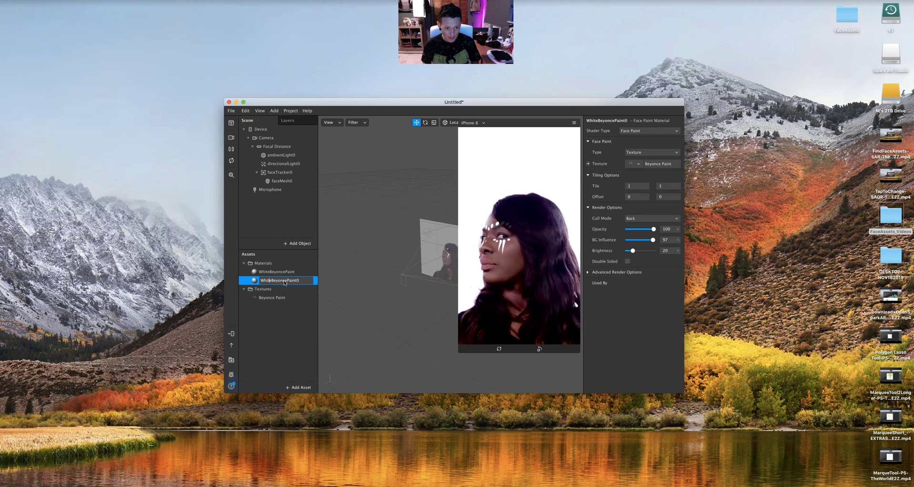
{"action": "key", "text": "BackSpace"}
{"action": "key", "text": "BackSpace"}
{"action": "type", "text": "Red"}
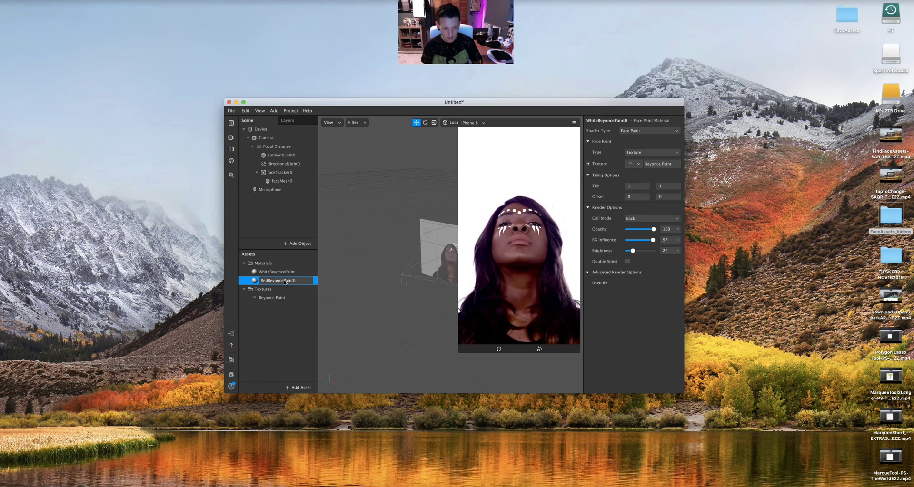
{"action": "left_click", "coordinate": [298, 281]}
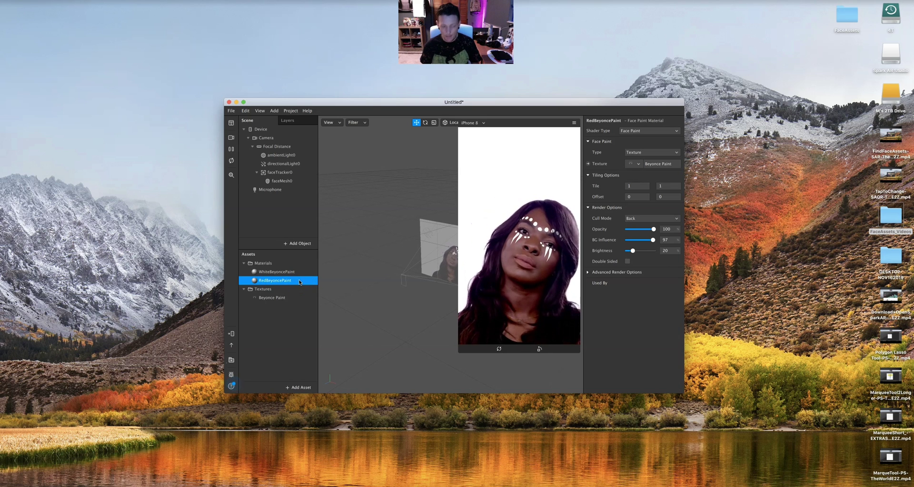
Rename the Beyonce Paint texture in Assets to 'White Beyonce Paint' by prefixing 'White'
{"action": "double_click", "coordinate": [269, 299]}
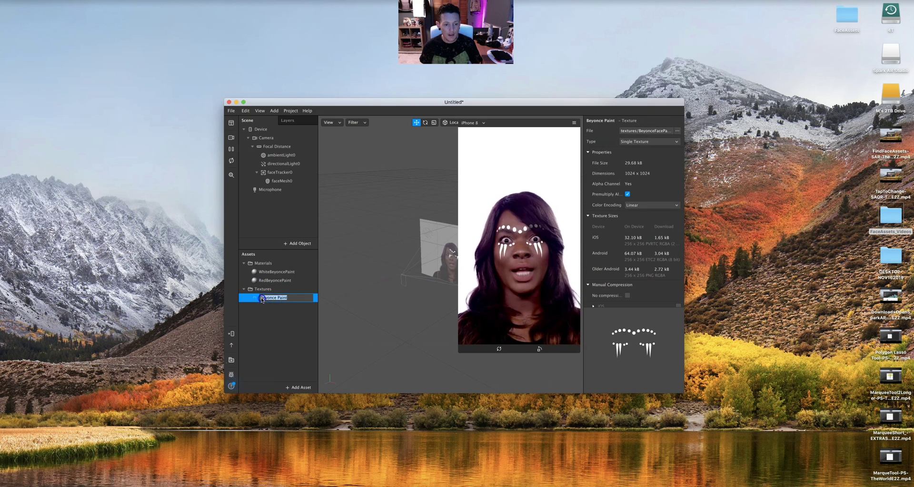
{"action": "left_click", "coordinate": [262, 299]}
{"action": "type", "text": "White"}
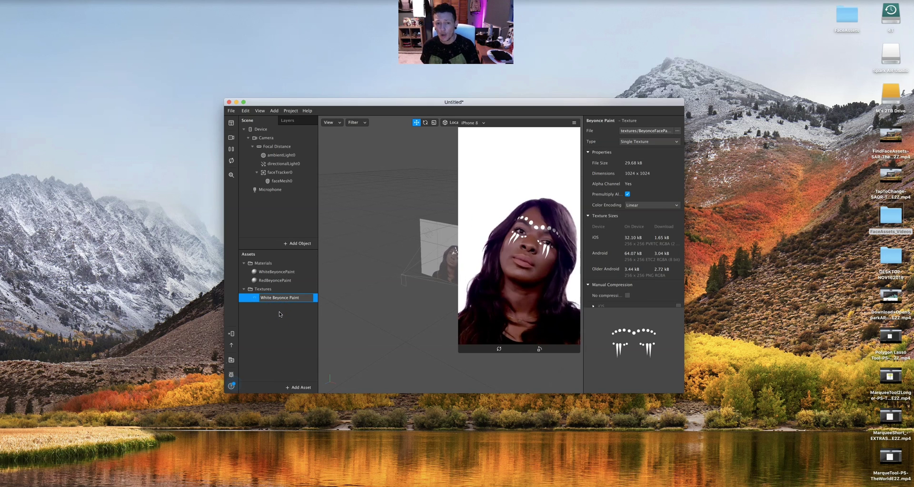
{"action": "left_click", "coordinate": [280, 314]}
{"action": "left_click", "coordinate": [282, 297]}
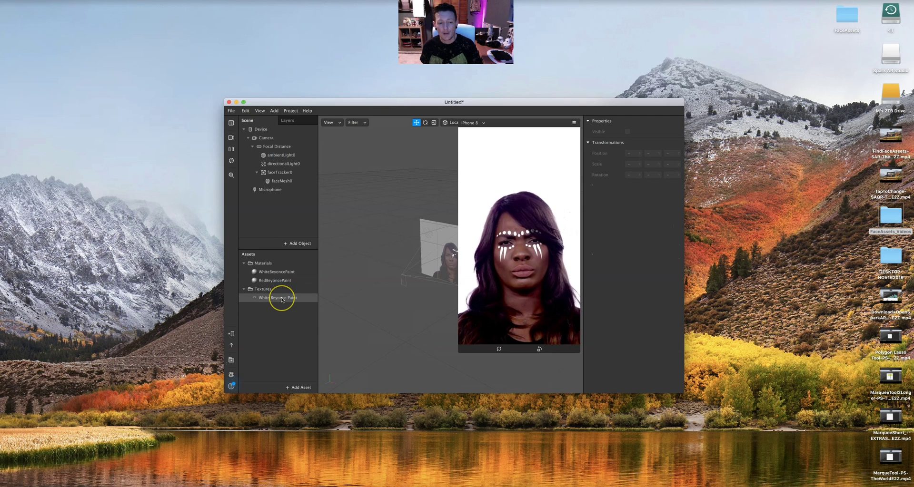
{"action": "left_click", "coordinate": [288, 303]}
{"action": "left_click", "coordinate": [281, 299]}
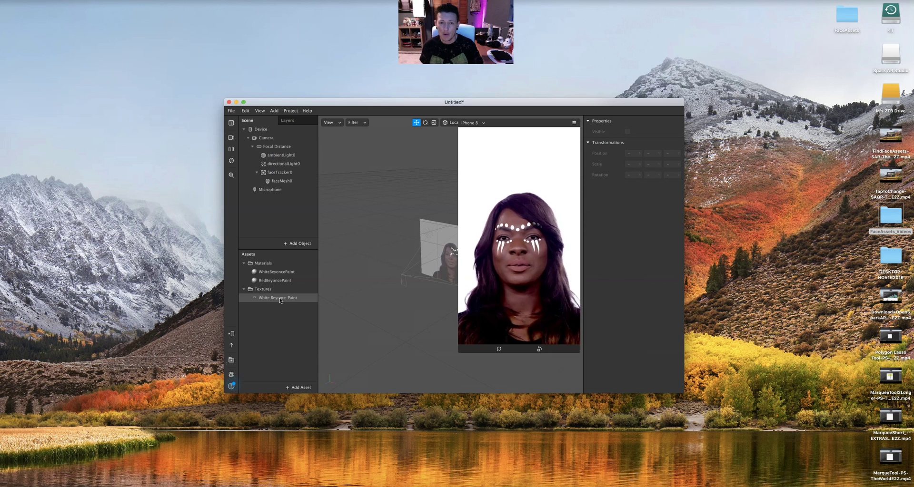
Rename faceMesh0 in the Scene panel to 'WhiteMesh'
{"action": "double_click", "coordinate": [284, 180]}
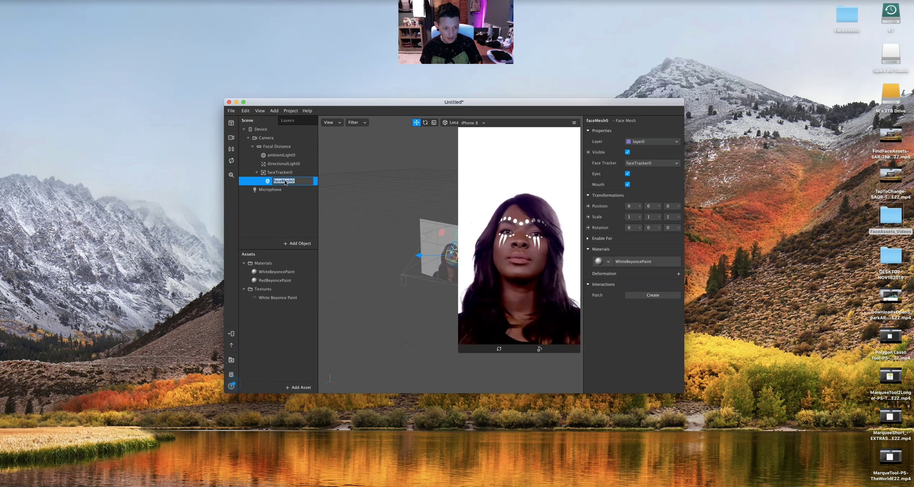
{"action": "type", "text": "WhiteMe"}
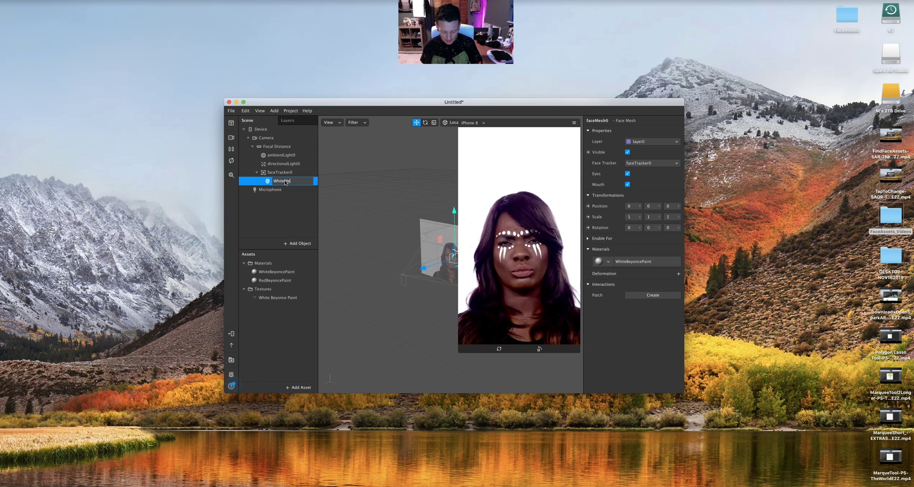
{"action": "type", "text": "sh"}
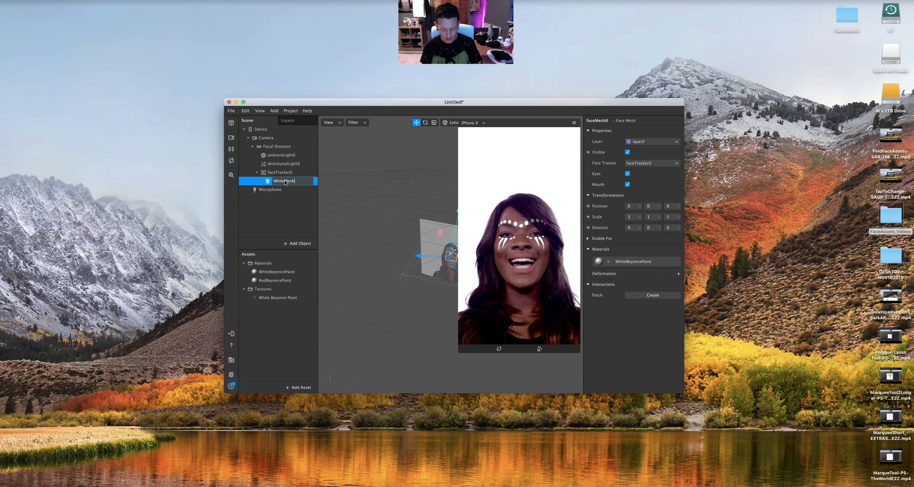
{"action": "key", "text": "Return"}
{"action": "left_click", "coordinate": [287, 181]}
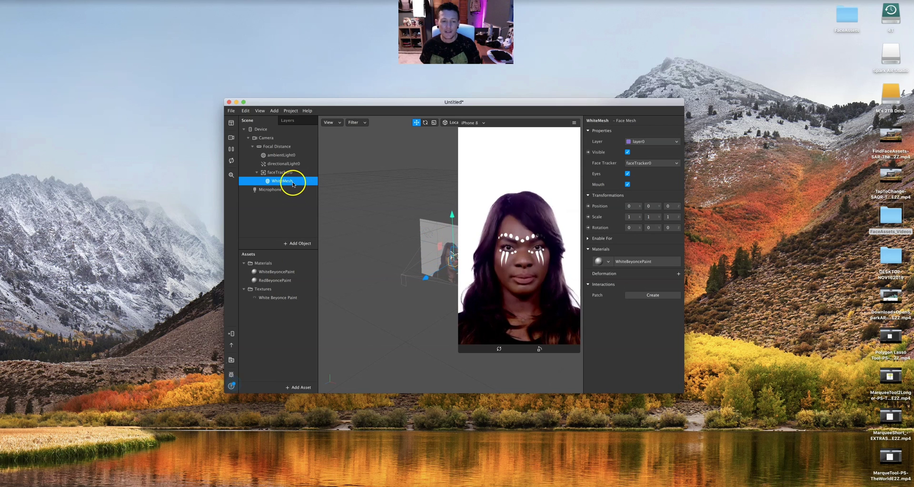
Add a new Face Mesh to the scene and parent it under faceTracker0
{"action": "left_click", "coordinate": [284, 220]}
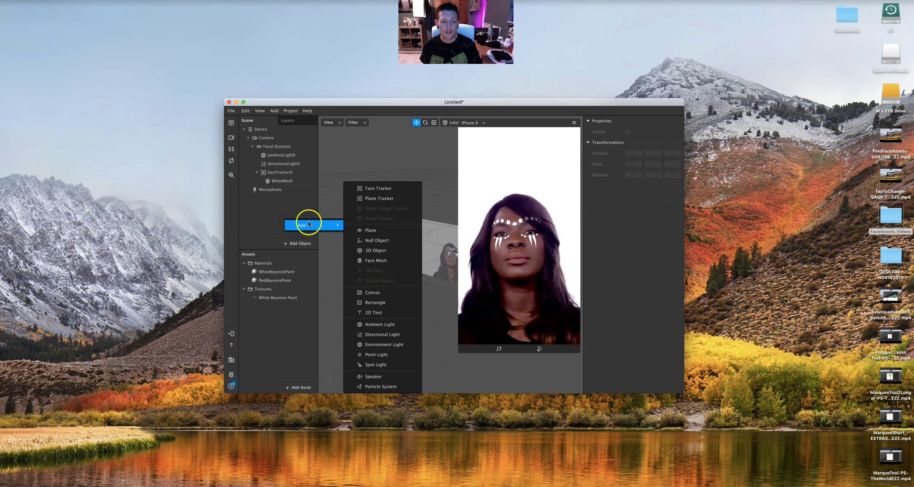
{"action": "mouse_move", "coordinate": [306, 222]}
{"action": "left_click", "coordinate": [376, 260]}
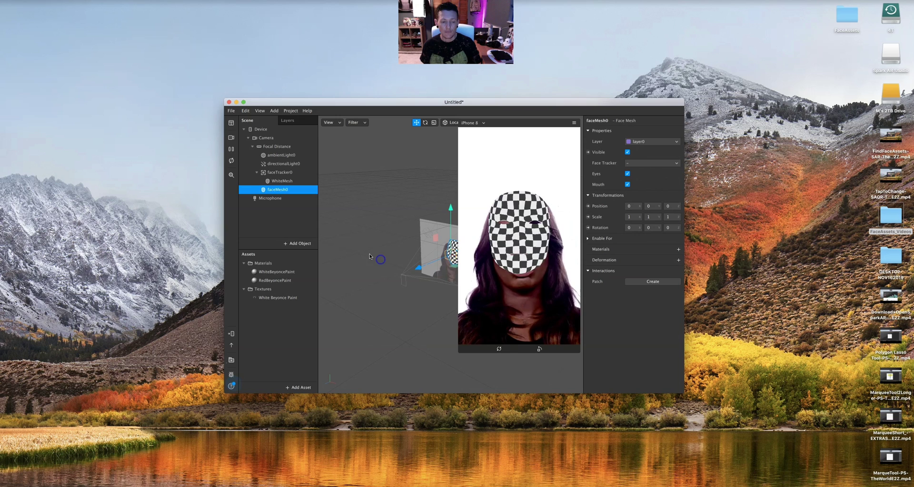
{"action": "left_click_drag", "start_coordinate": [292, 192], "coordinate": [297, 172]}
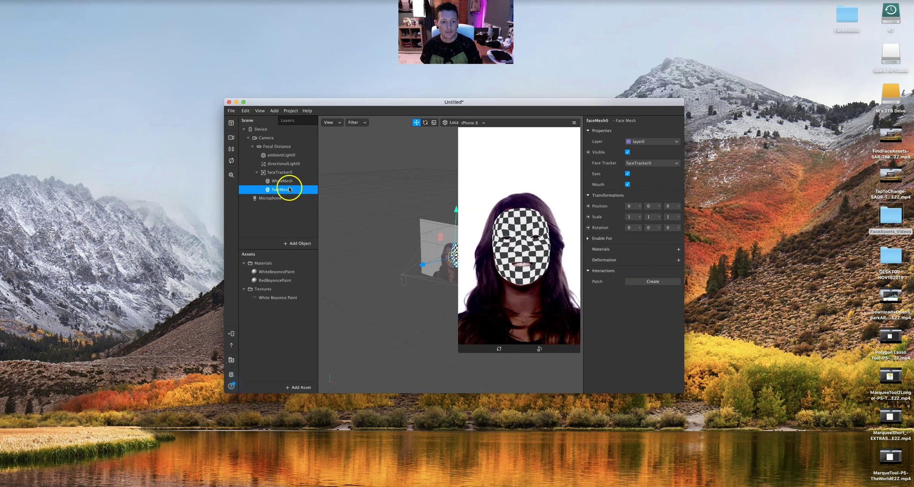
Rename the new face mesh to 'RedMesh'
{"action": "right_click", "coordinate": [284, 188]}
{"action": "double_click", "coordinate": [276, 191]}
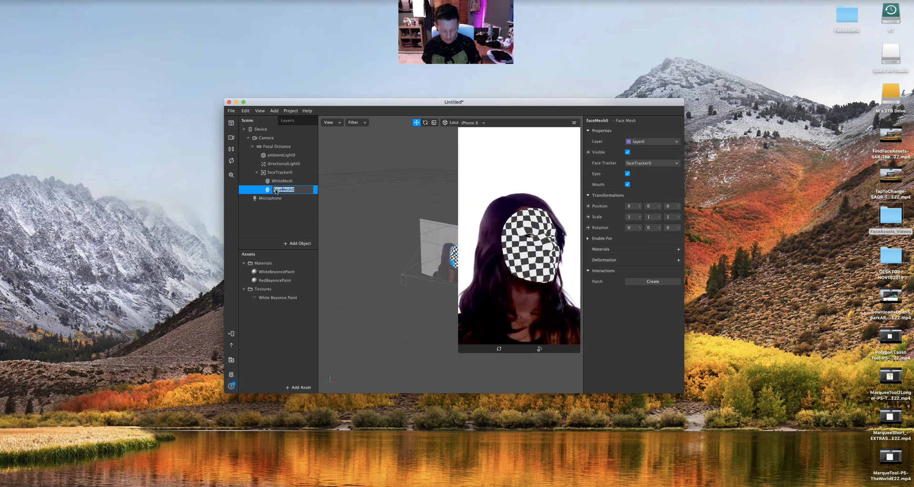
{"action": "type", "text": "Red"}
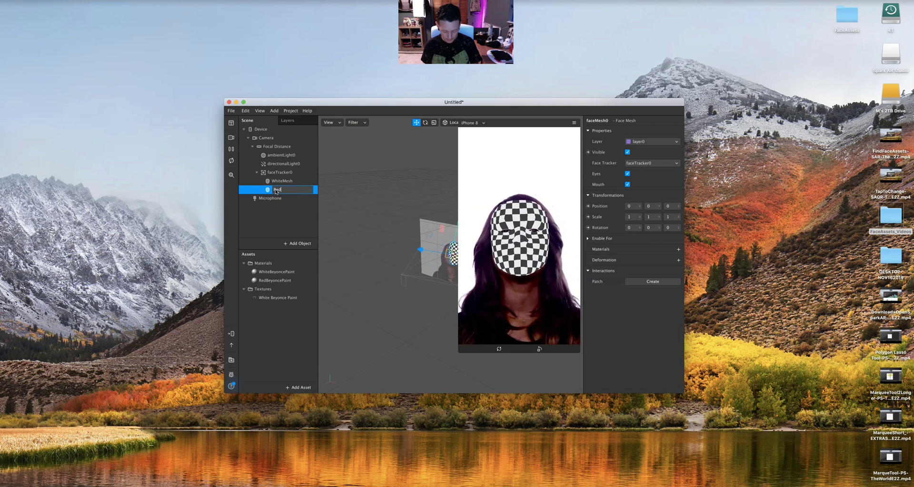
{"action": "left_click", "coordinate": [276, 219]}
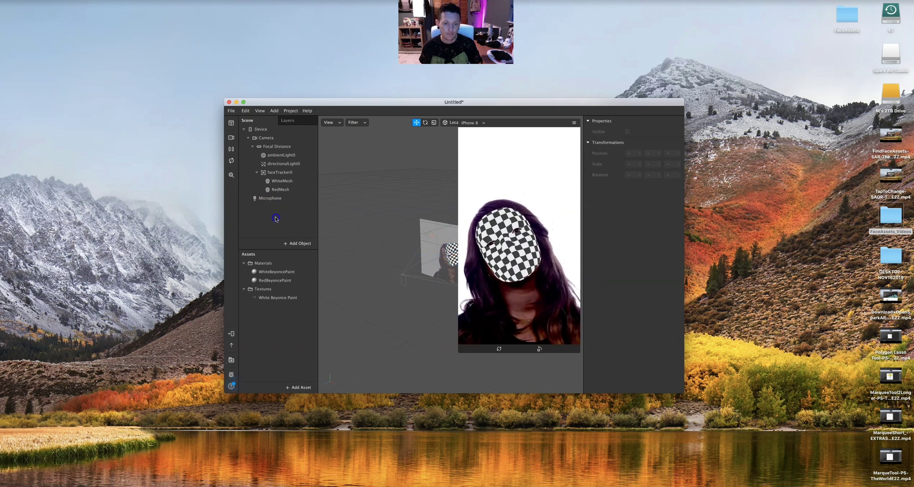
{"action": "left_click", "coordinate": [269, 191]}
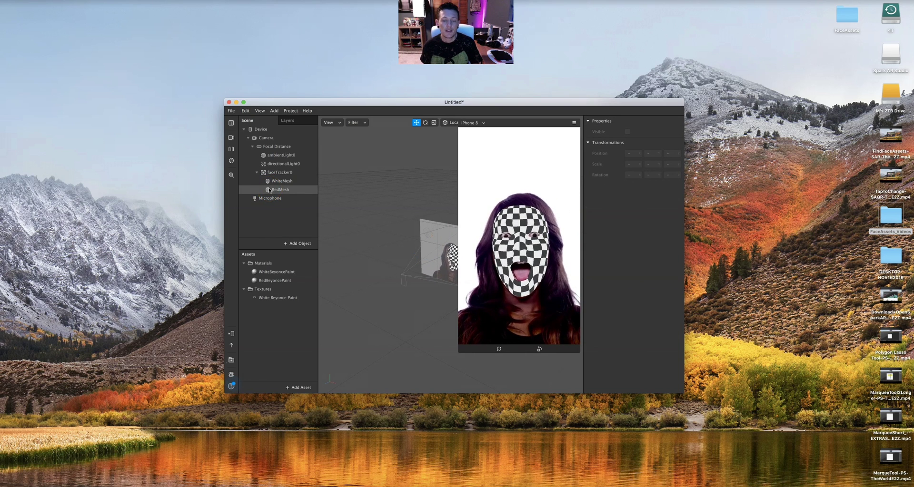
Delete the selected RedMesh face mesh from the scene
{"action": "key", "text": "Delete"}
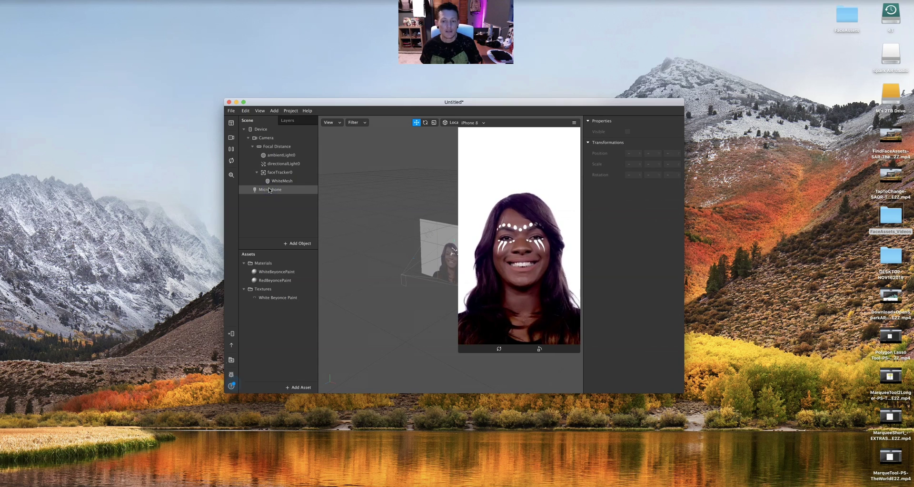